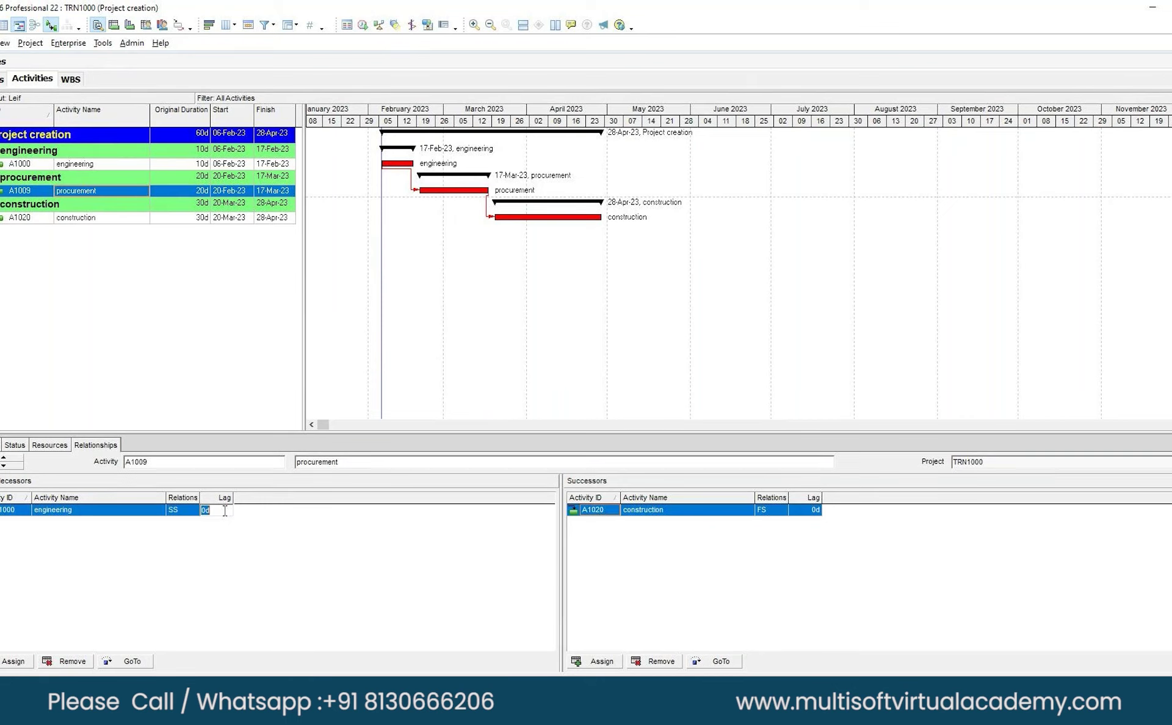
Enter a 5d lag on procurement's start-to-start predecessor link from engineering.
type("5")
key("Return")
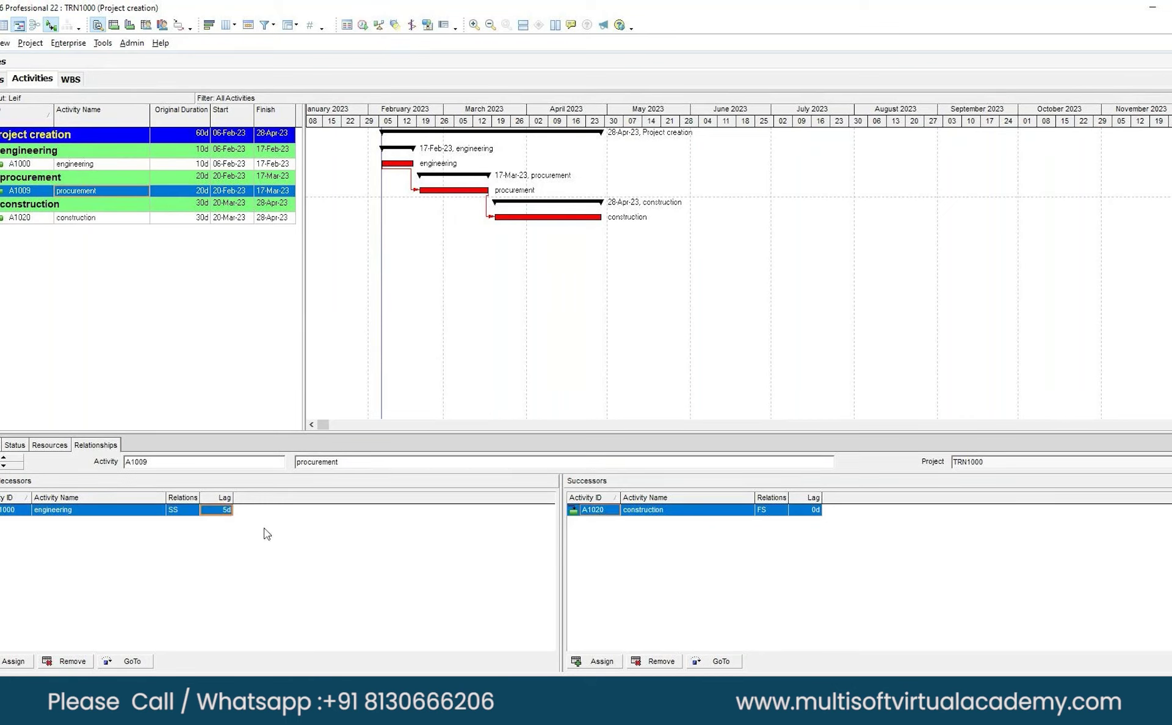
Schedule the project so procurement runs 13-Feb-23 to 10-Mar-23 and it finishes 21-Apr-23.
left_click(363, 25)
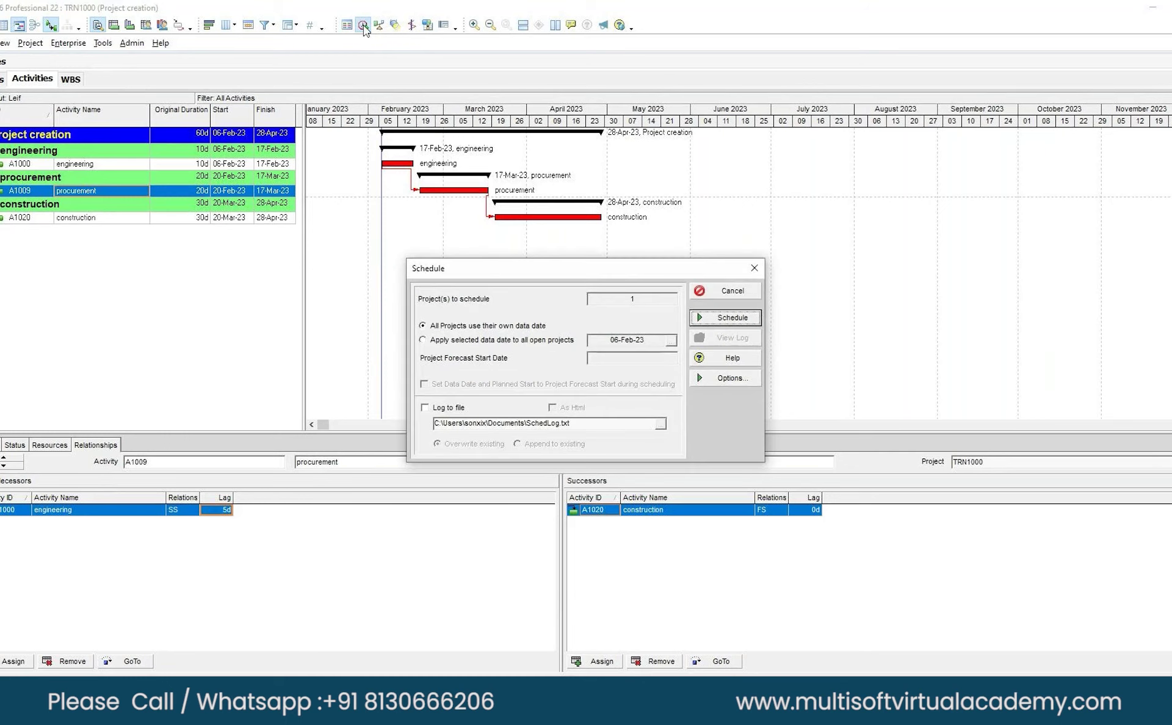
left_click(724, 318)
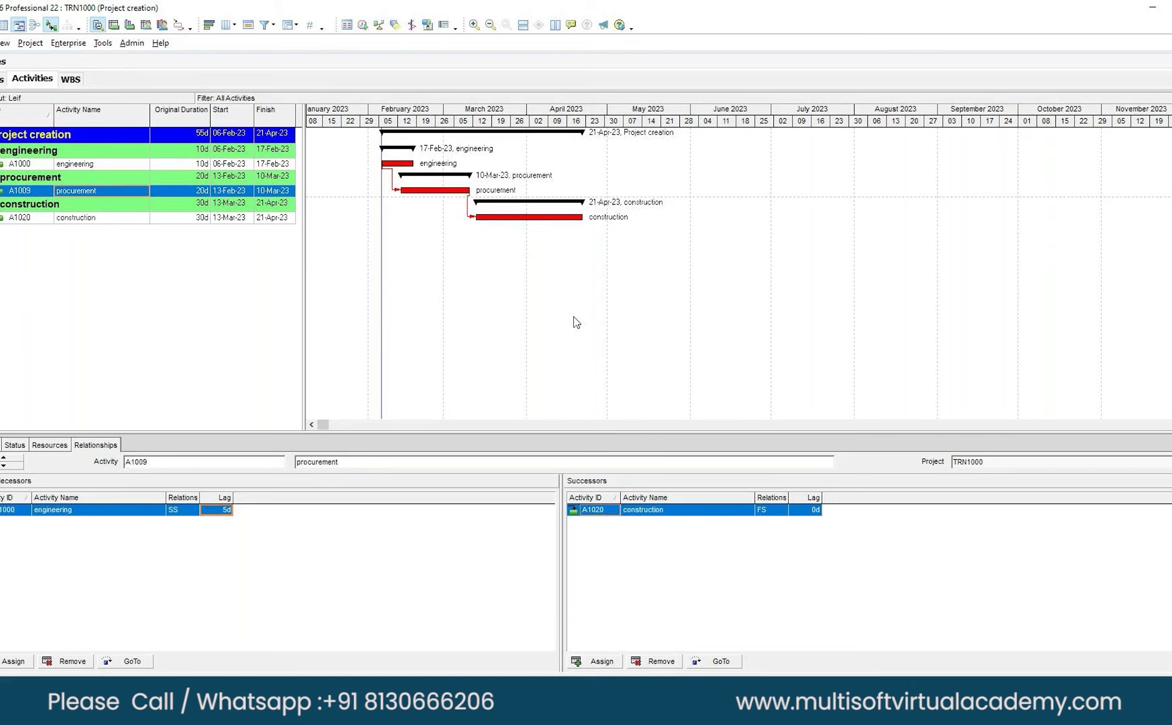
Close project TRN1000 and enlarge the enterprise project list pane.
left_click(1, 42)
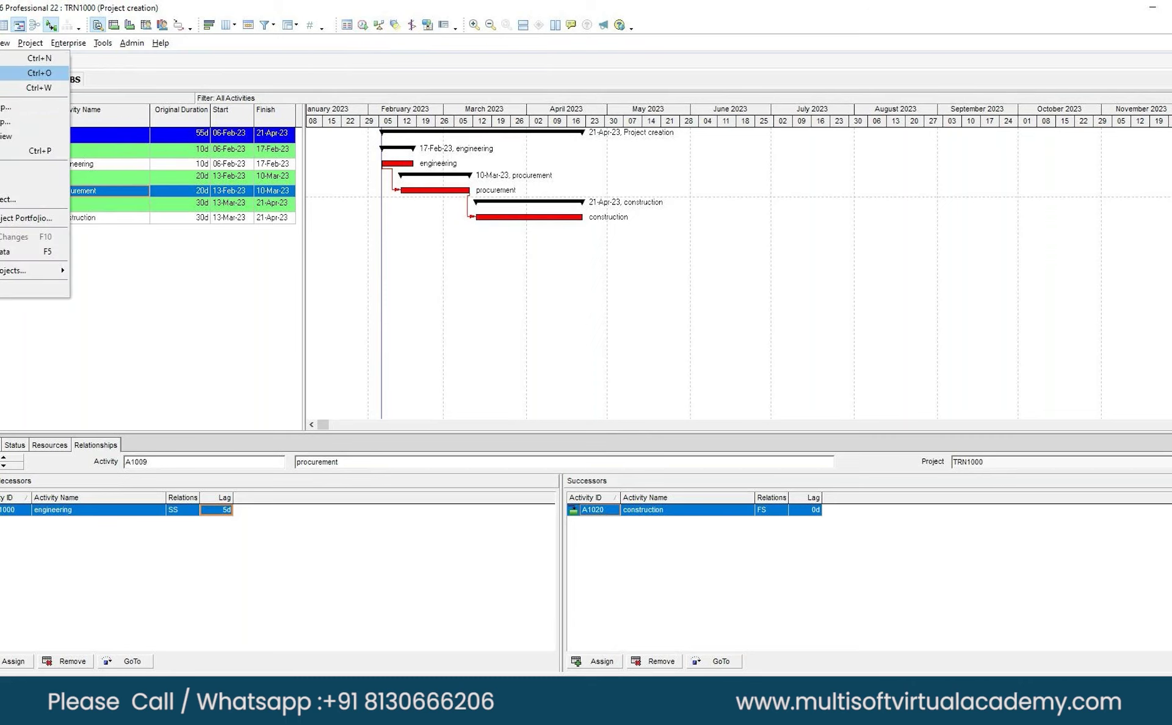
left_click(1, 91)
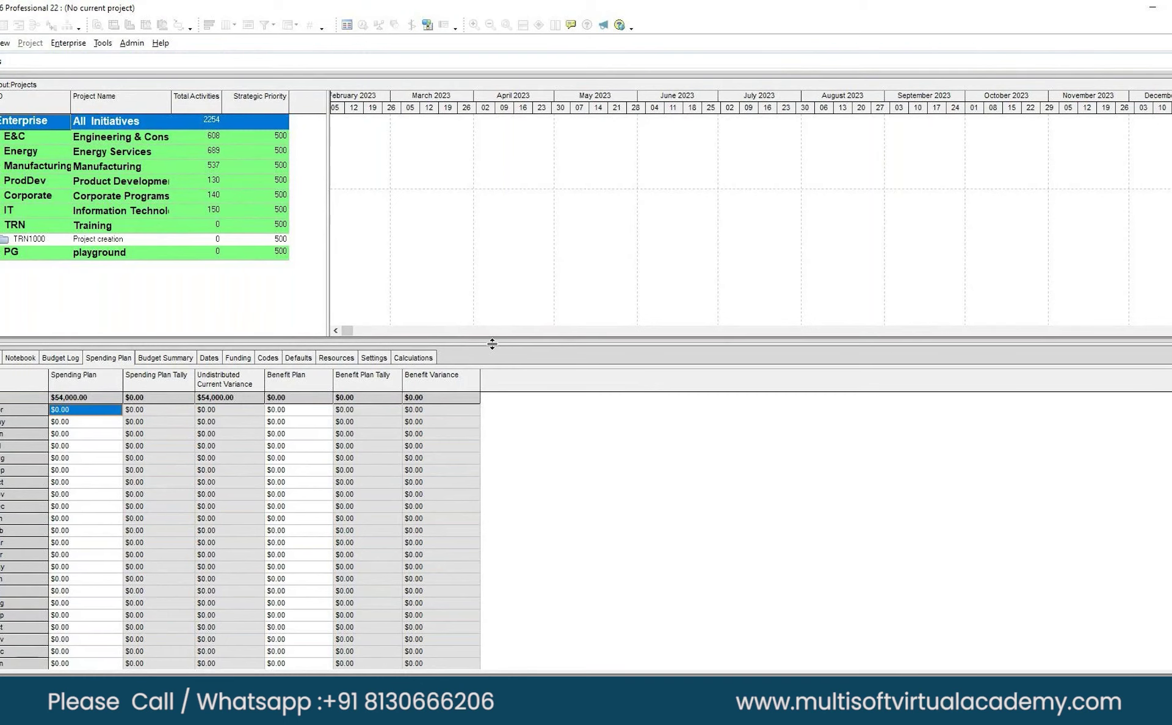
left_click_drag(494, 469, 485, 455)
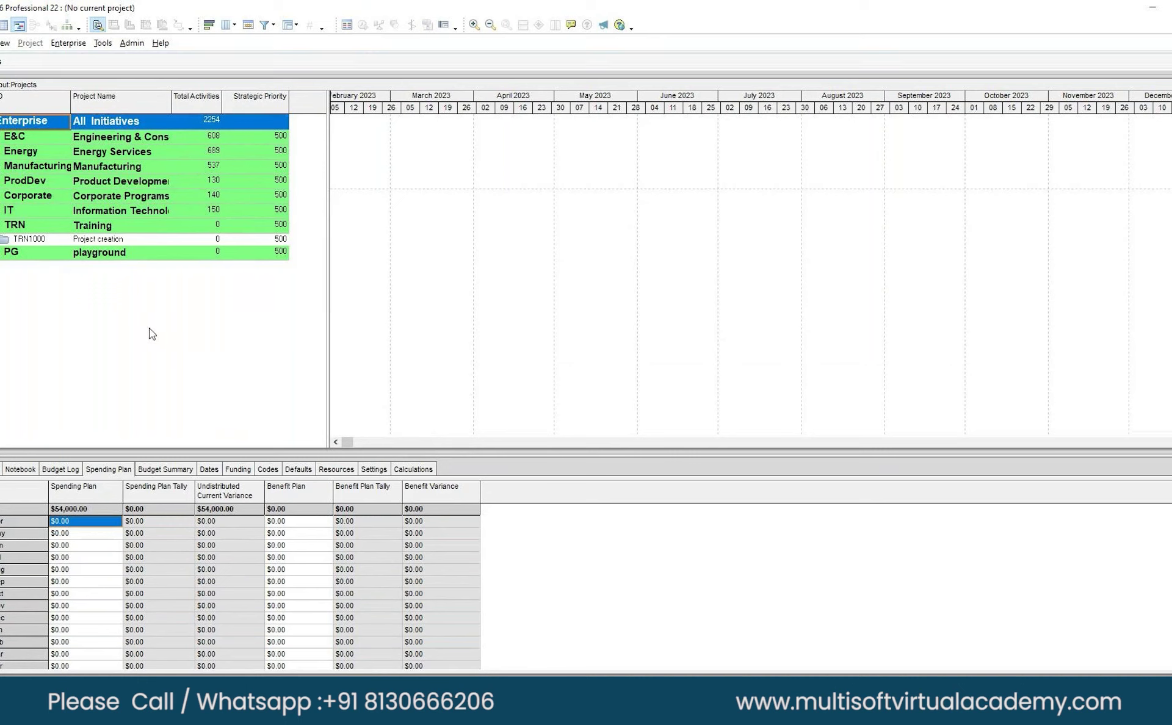
Create project TRN2000 'activity types' under the Training EPS with a 06-Feb-23 planned start.
right_click(29, 240)
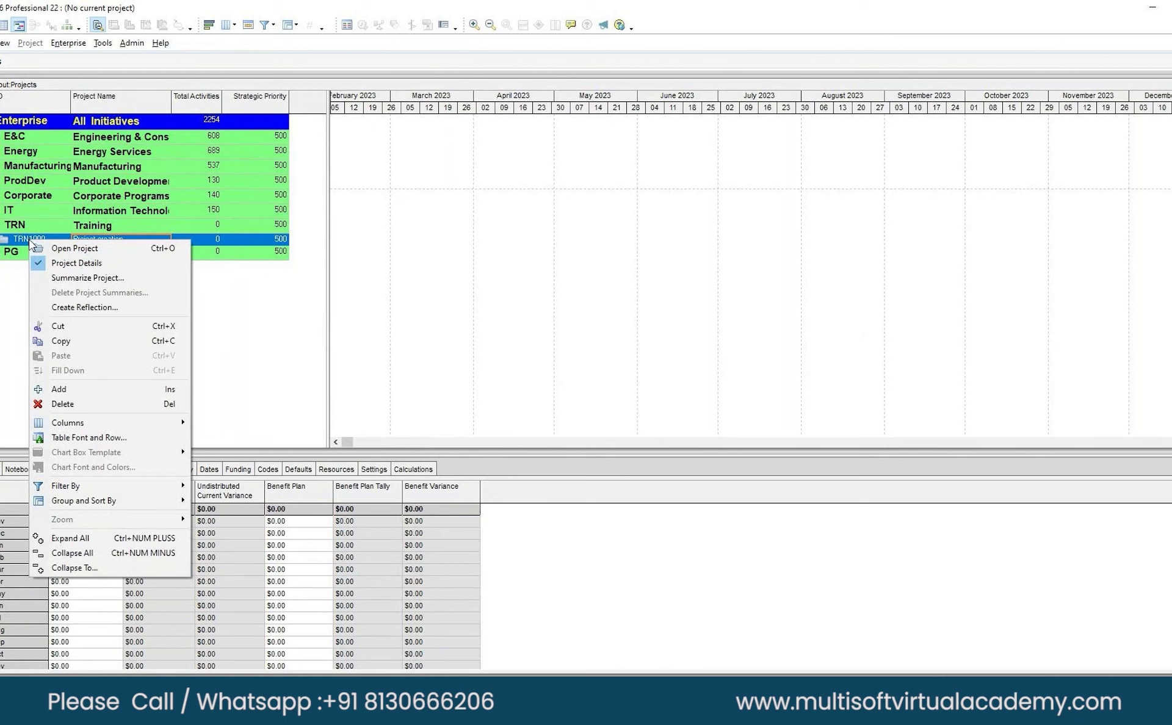
left_click(59, 389)
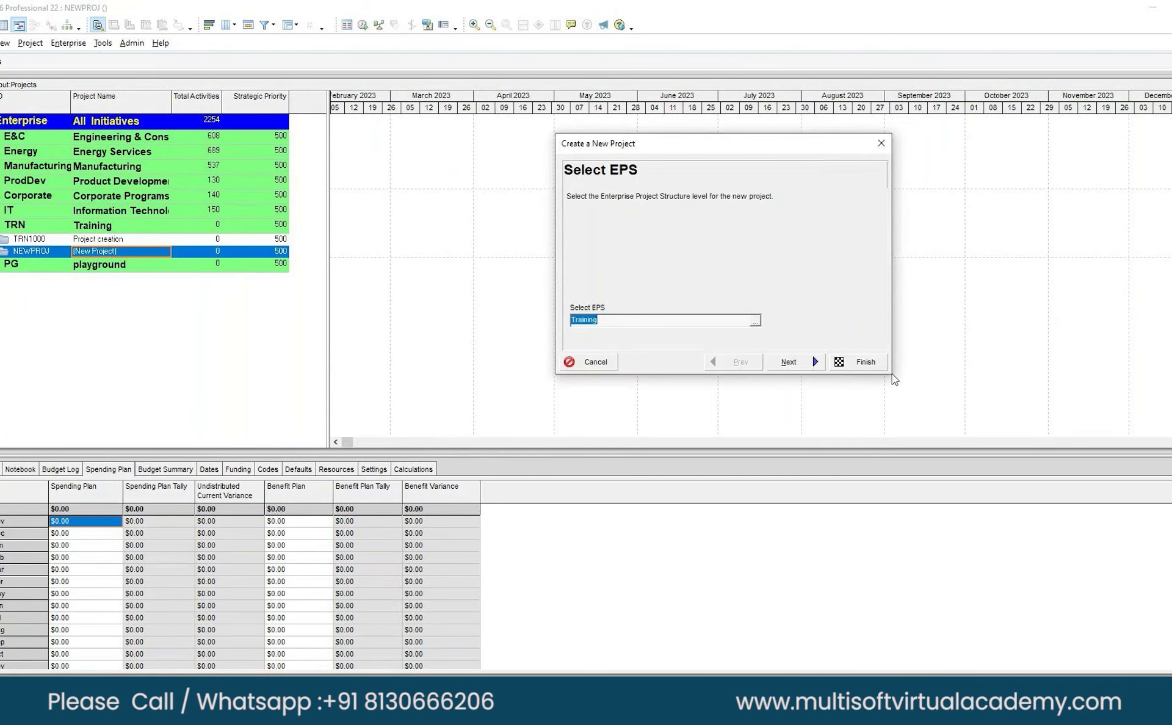
left_click(789, 362)
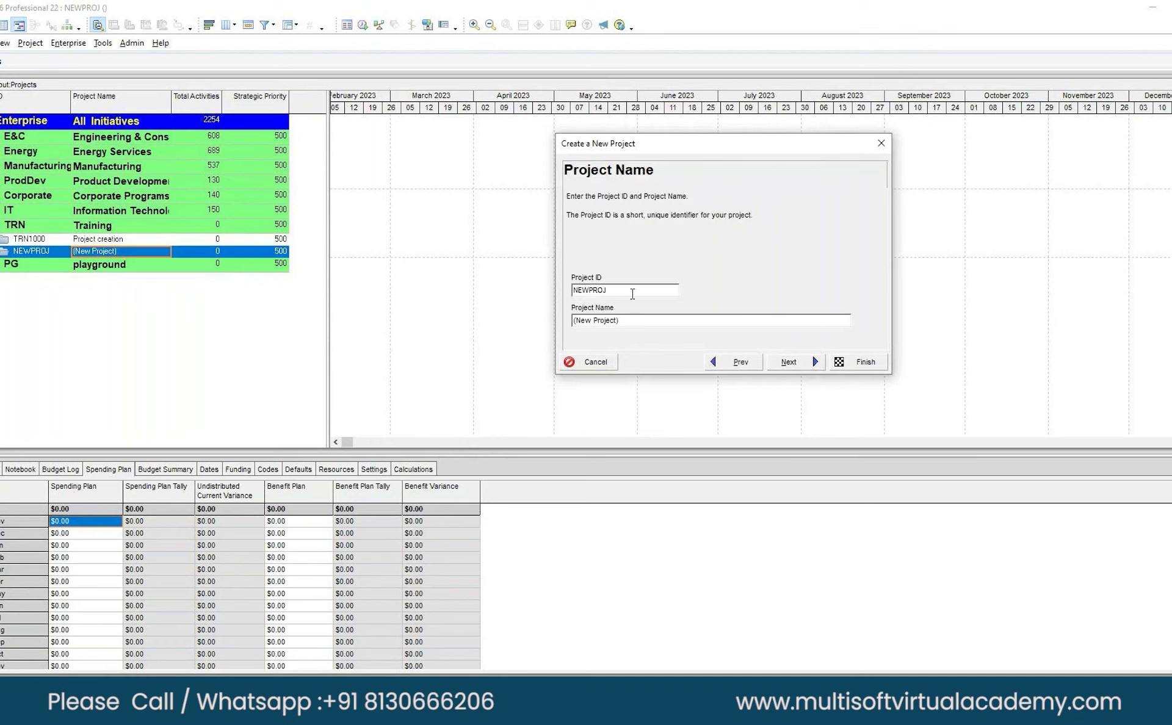
type("TRN2000")
key("Tab")
type("activity types")
left_click(791, 364)
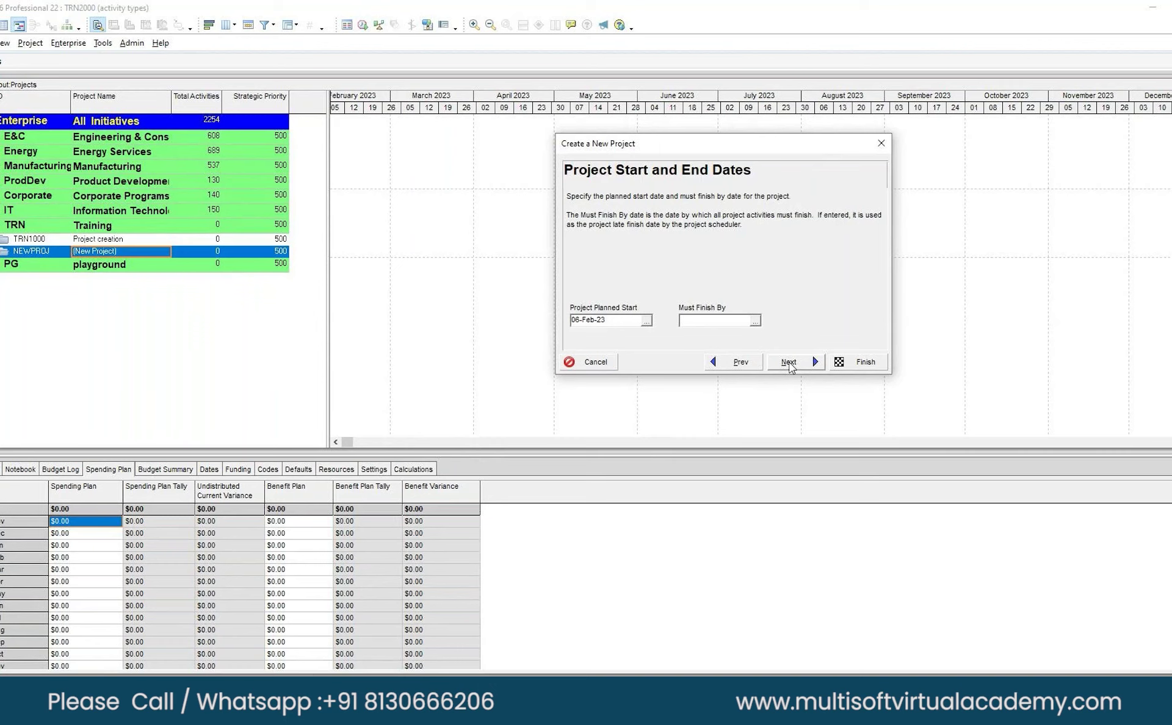
left_click(789, 363)
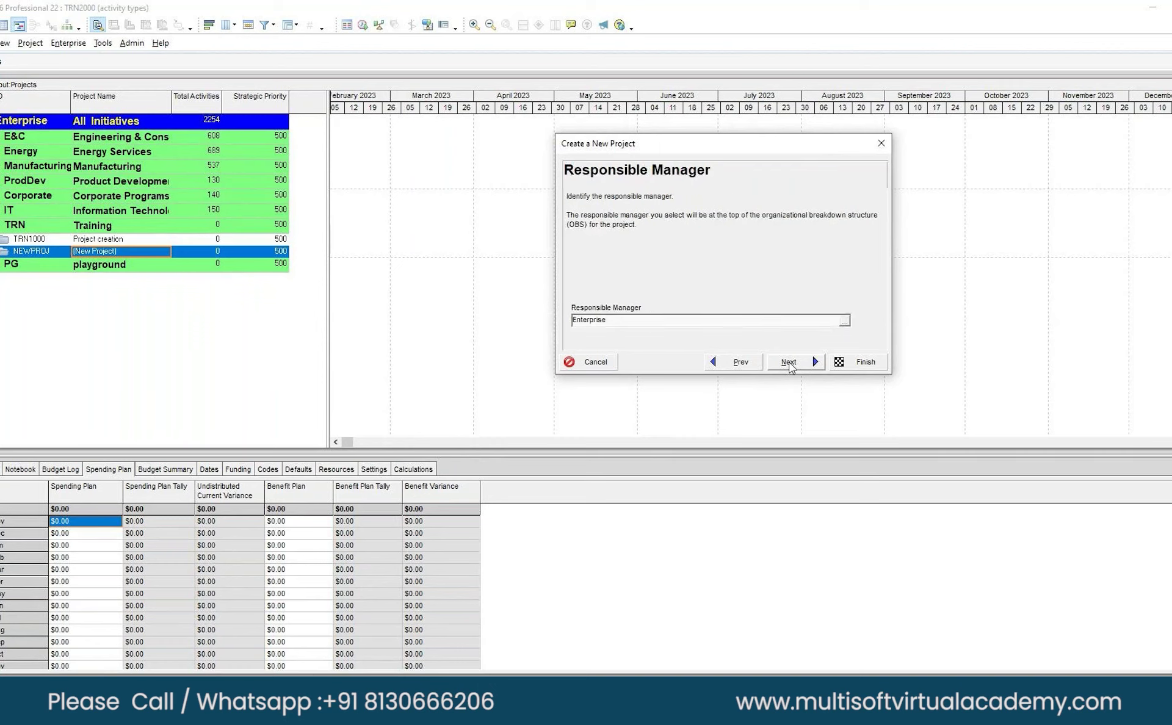
left_click(789, 364)
left_click(790, 363)
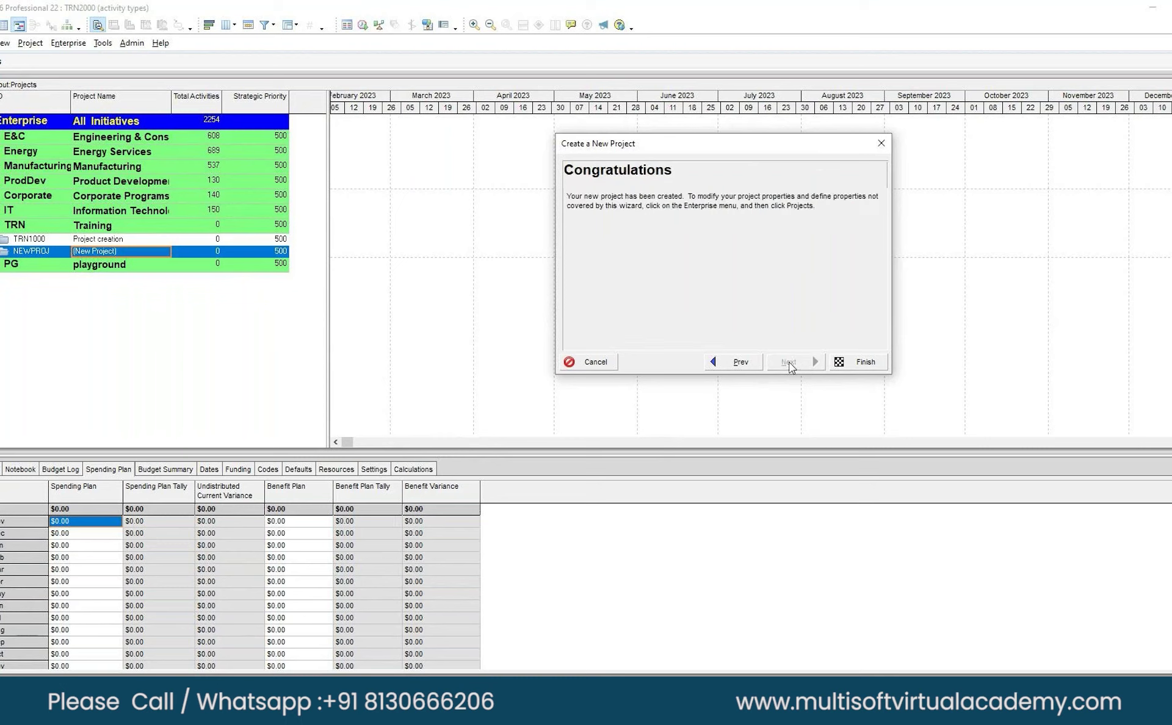
left_click(853, 364)
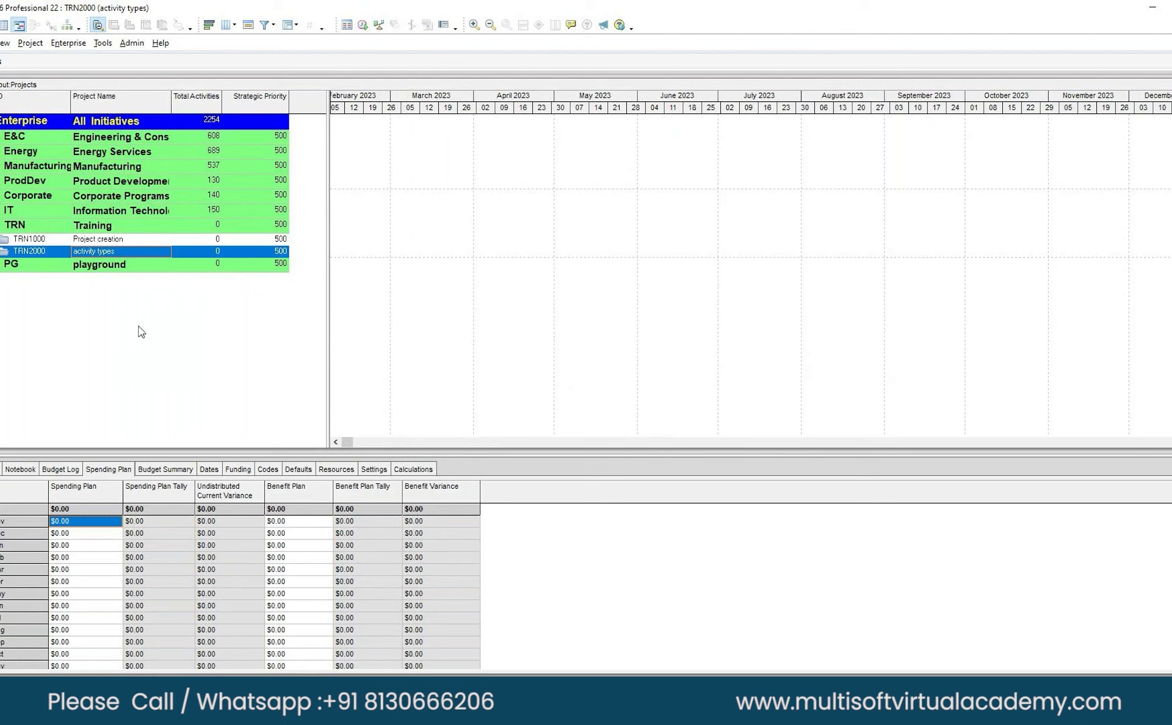
Open project TRN2000 with Ctrl+O and go back to the enterprise Projects list.
right_click(54, 250)
key("ctrl+o")
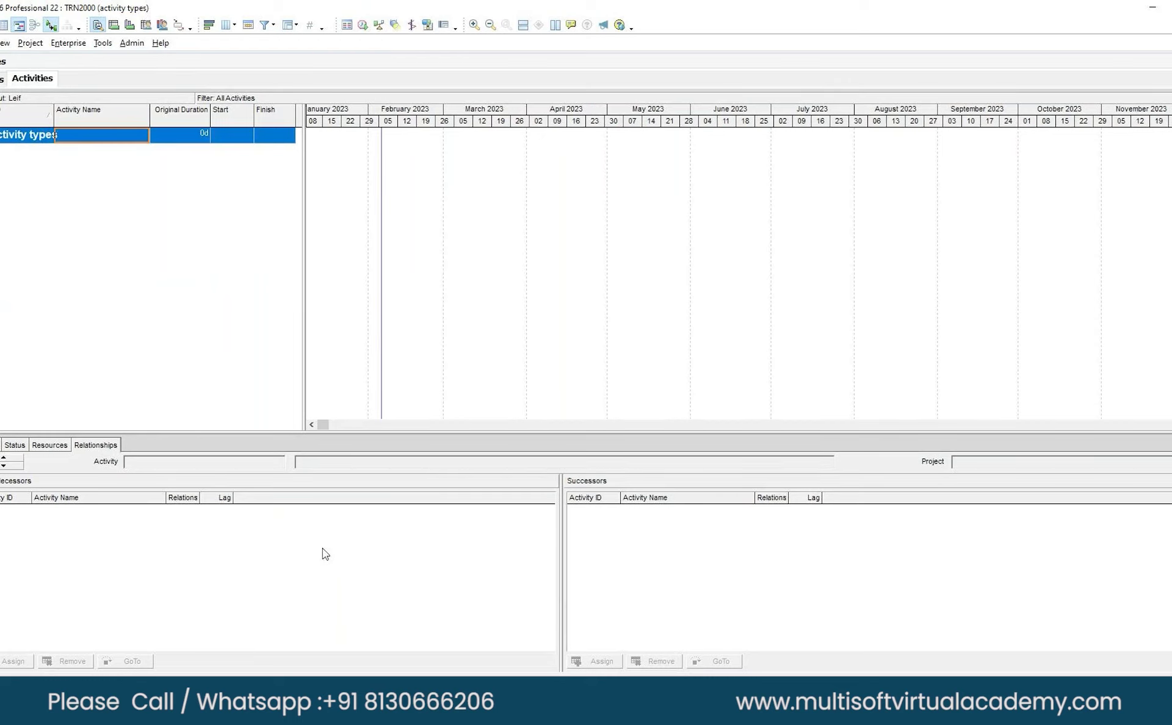
left_click(2, 79)
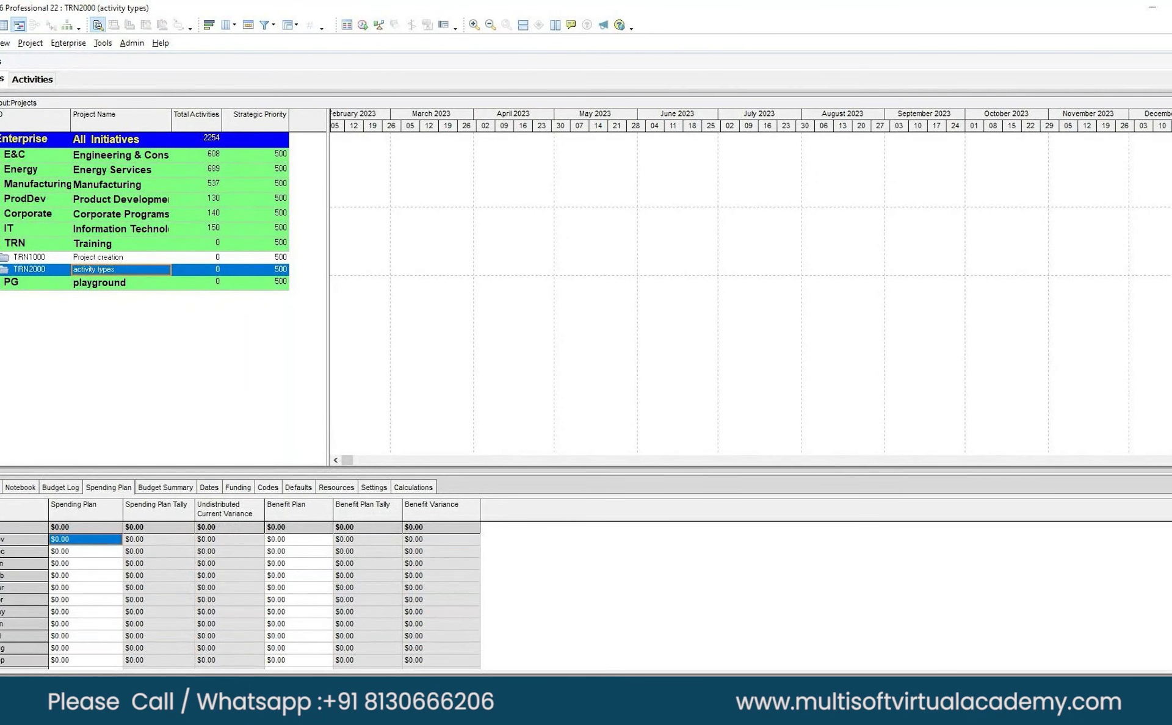
right_click(101, 275)
left_click(68, 299)
In TRN2000's WBS view, add the 'milestones' WBS element and insert another element.
left_click(28, 43)
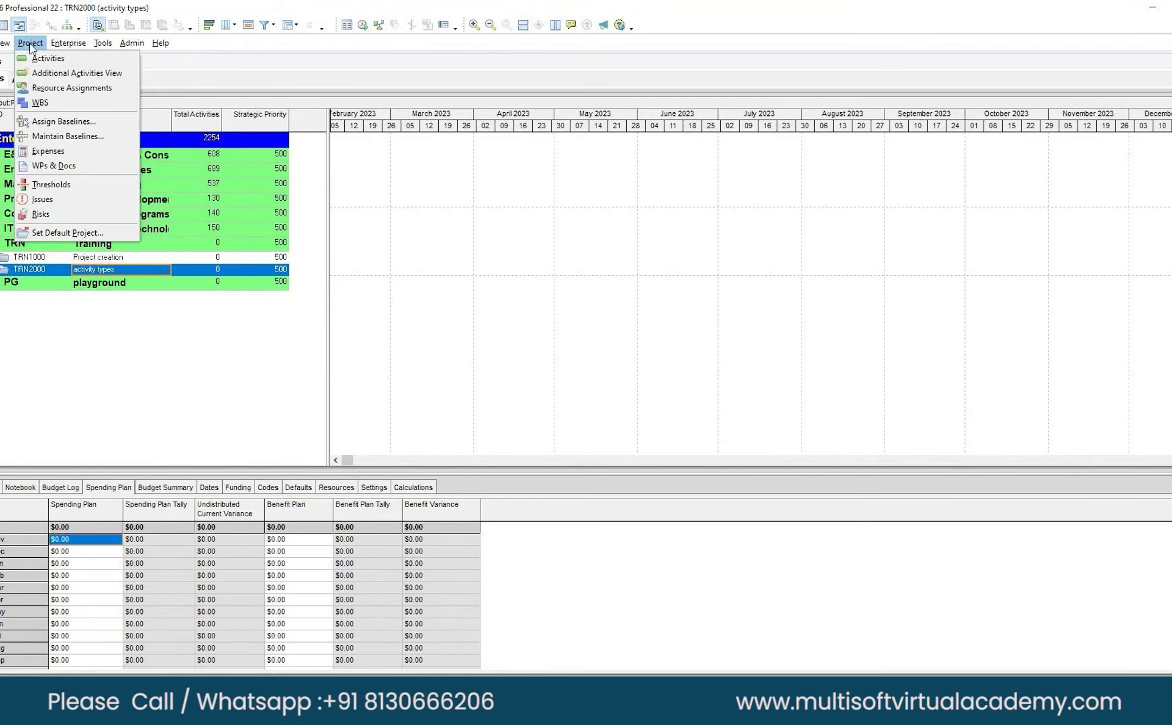
left_click(72, 100)
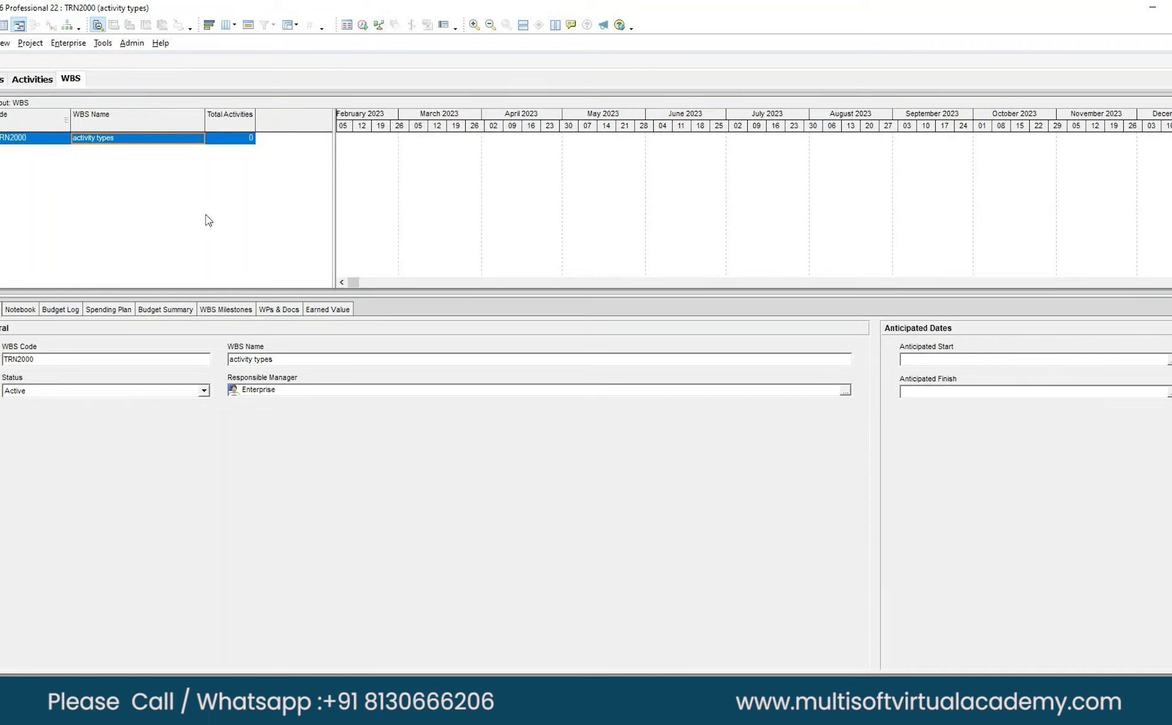
right_click(58, 175)
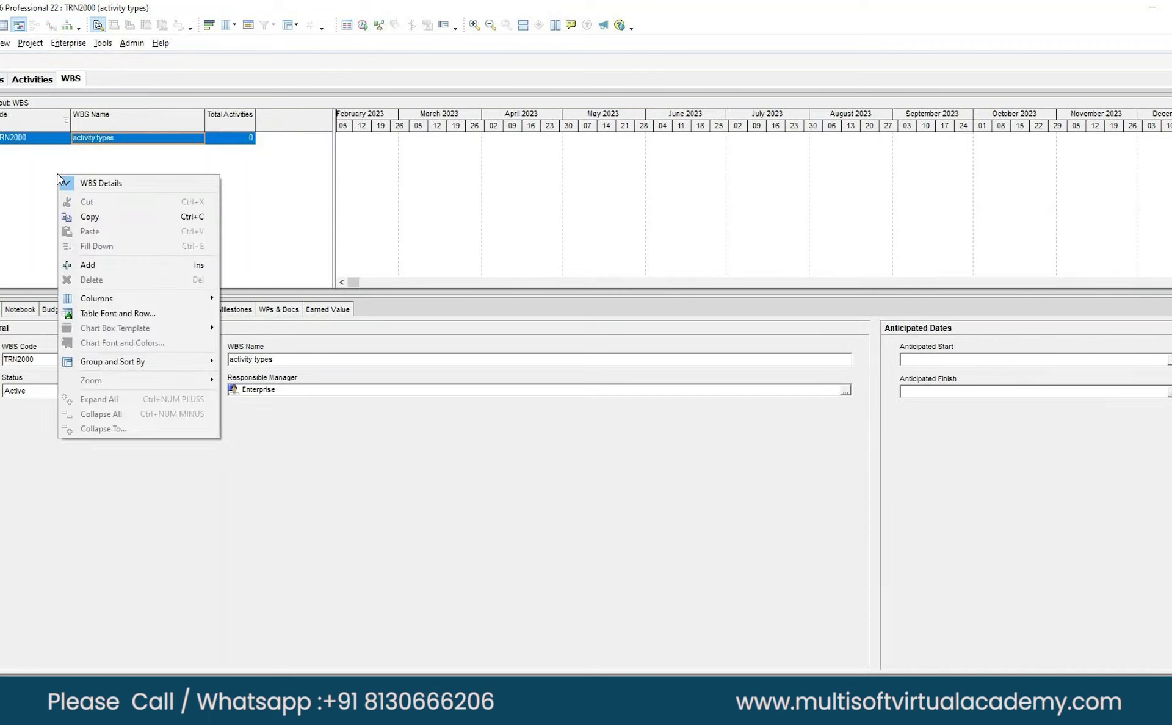
left_click(89, 265)
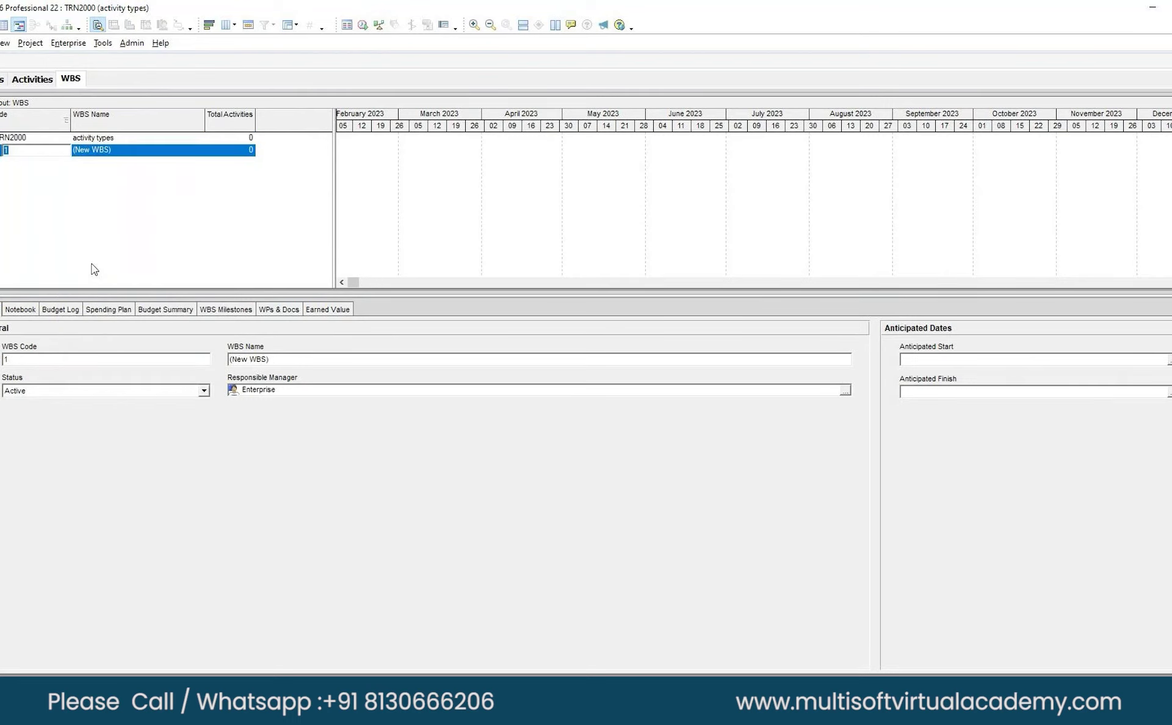
key("Tab")
type("milestones")
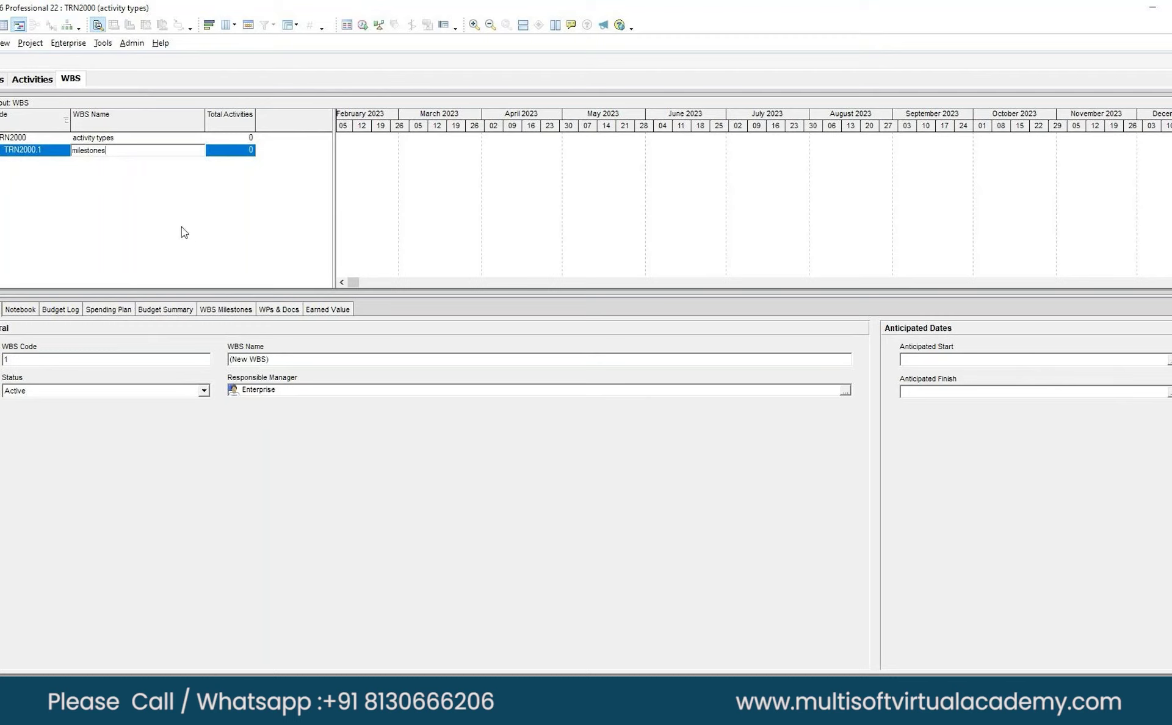
key("Return")
key("Insert")
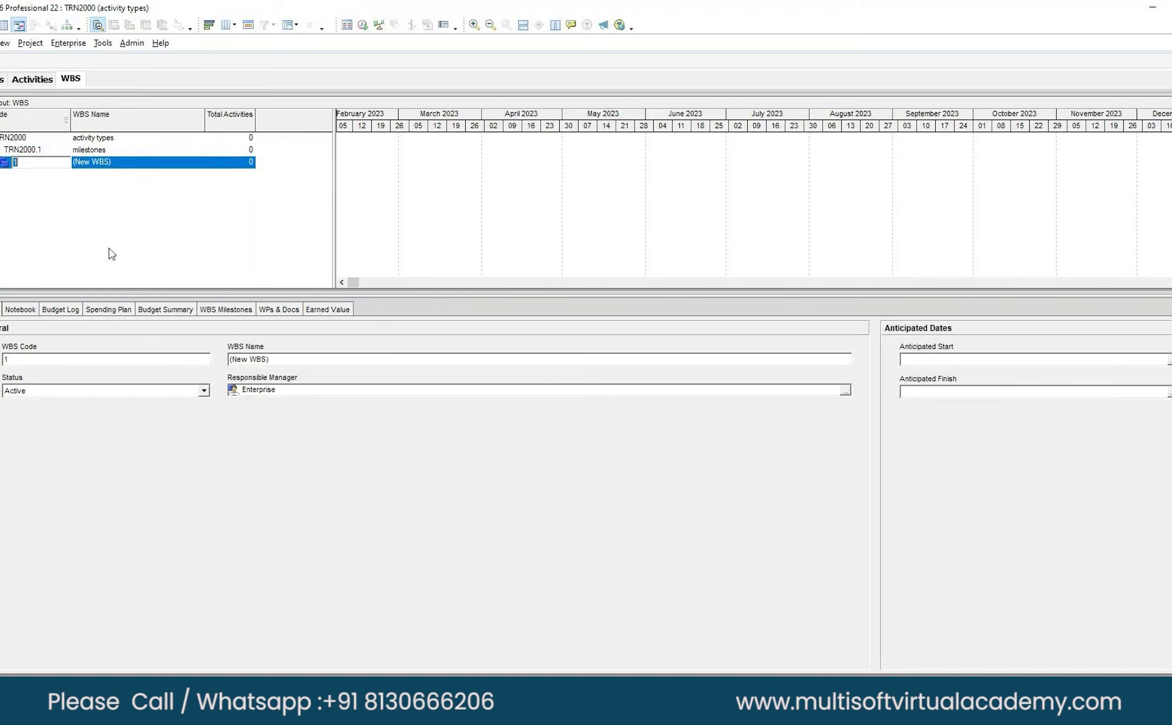
key("BackSpace")
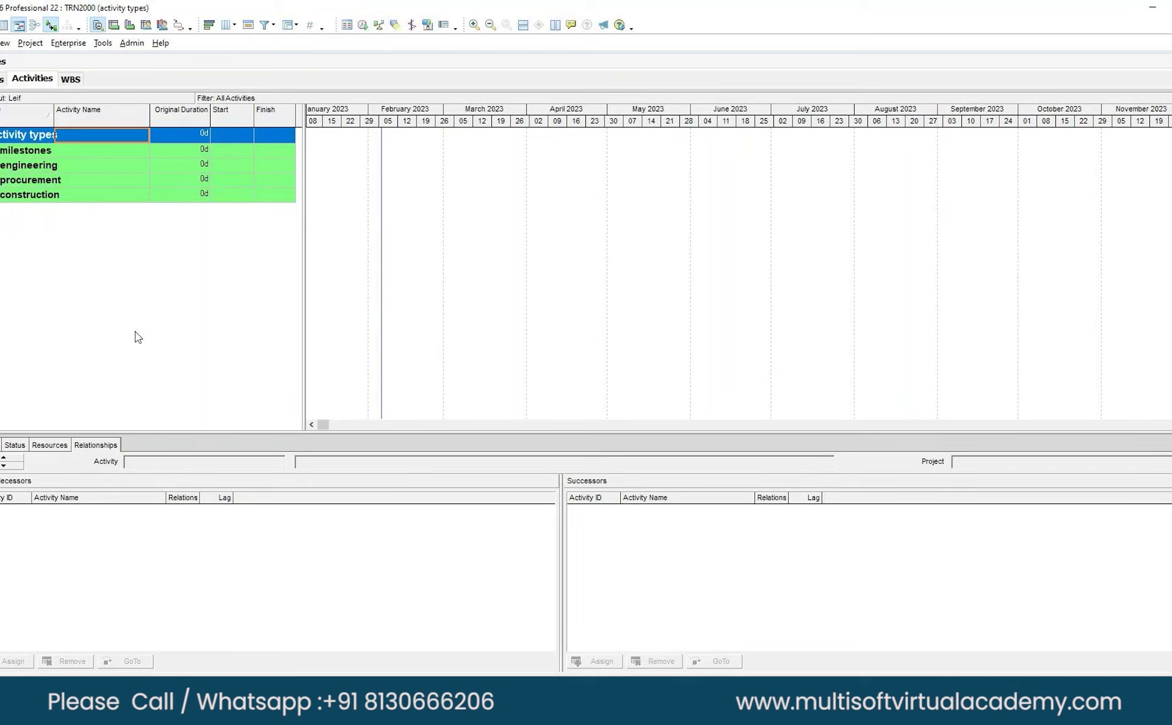
Add activity A1000 'project start' under the milestones WBS.
left_click(14, 153)
right_click(13, 156)
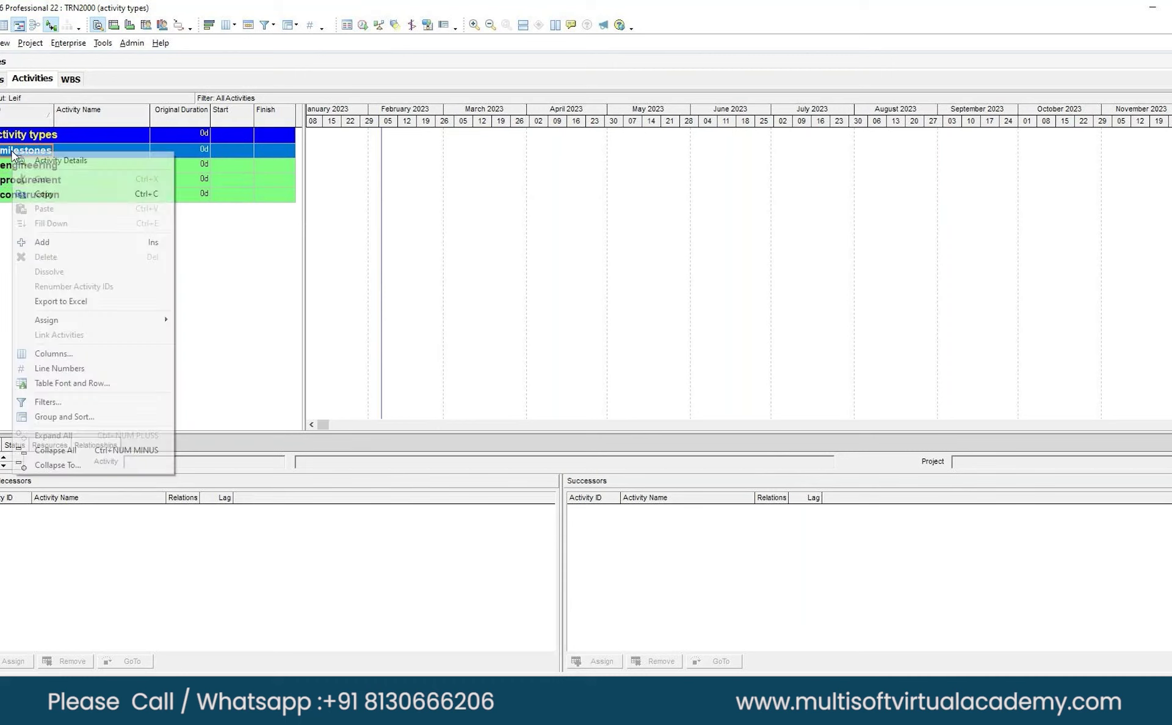
left_click(37, 241)
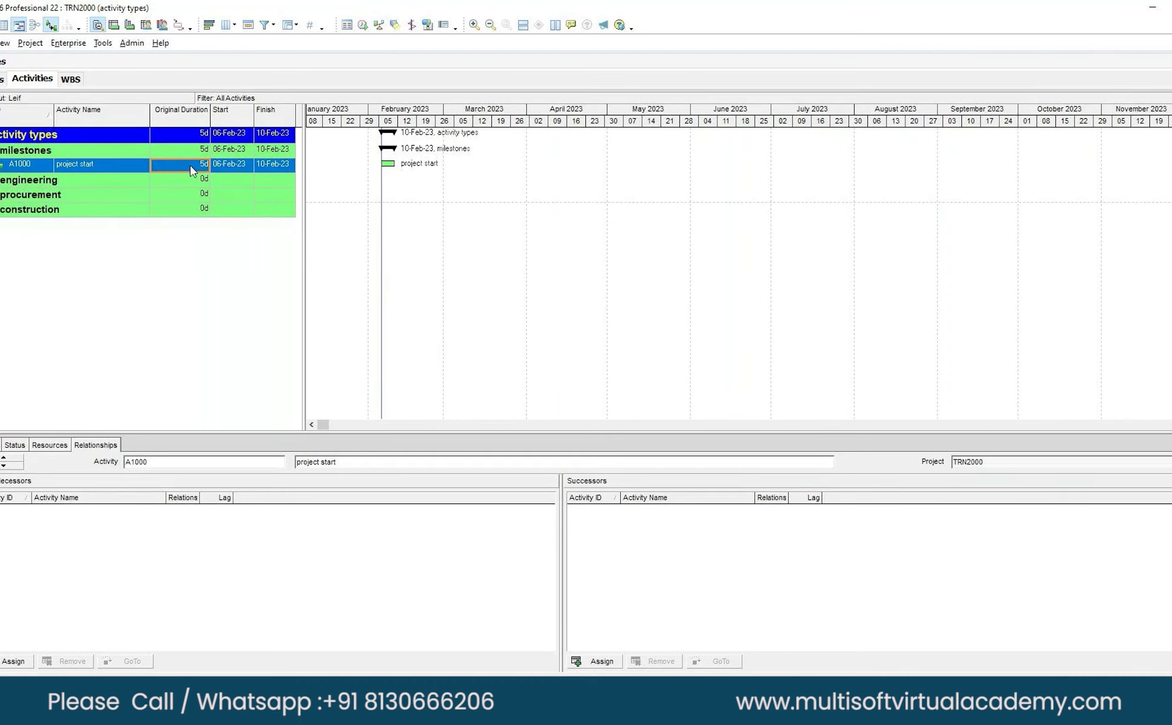
Set A1000's Activity Type to Start Milestone in the General details.
left_click(0, 445)
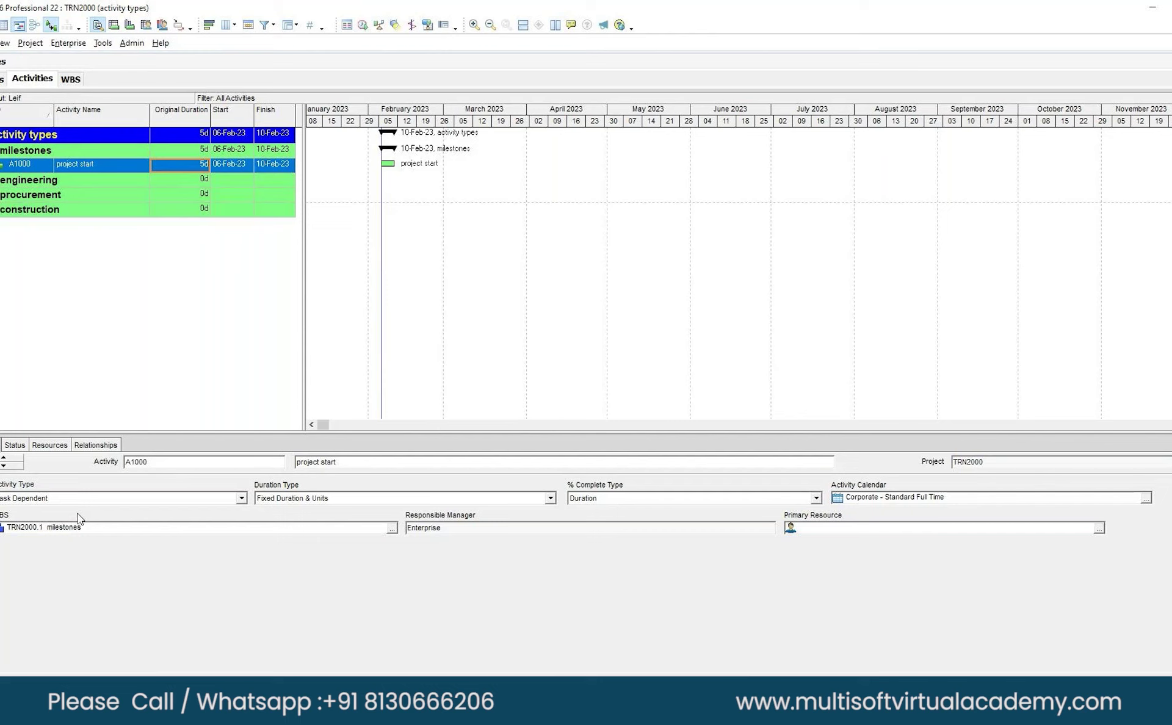
left_click(241, 499)
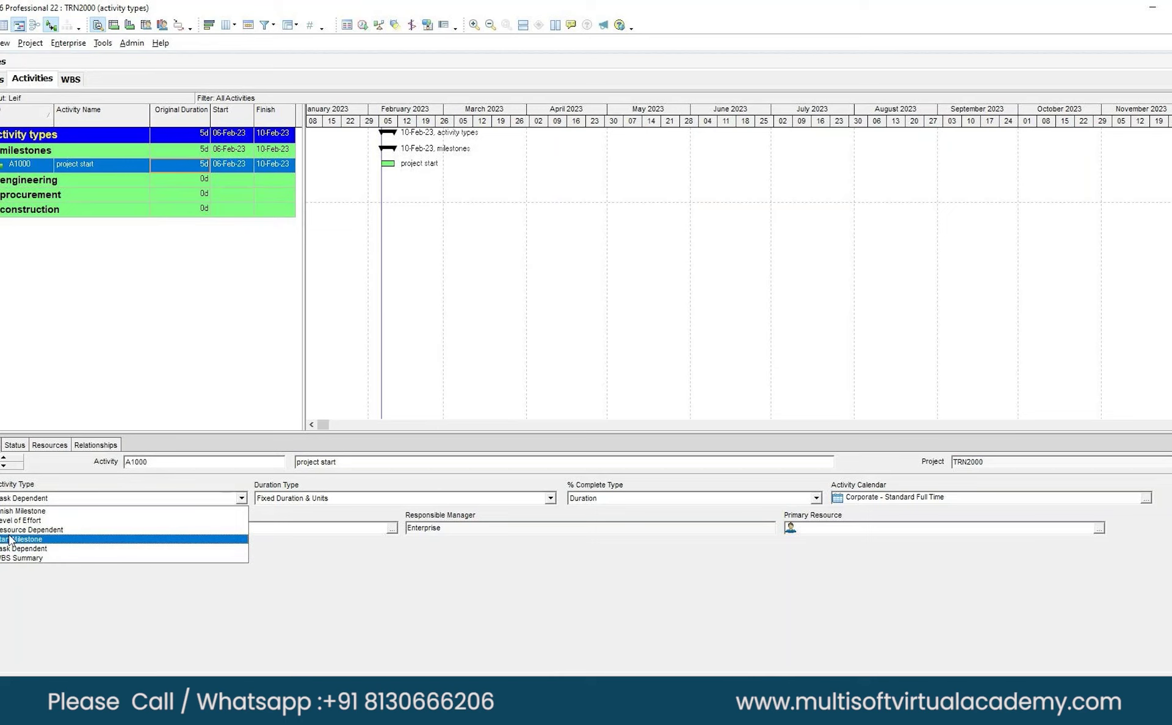
left_click(13, 540)
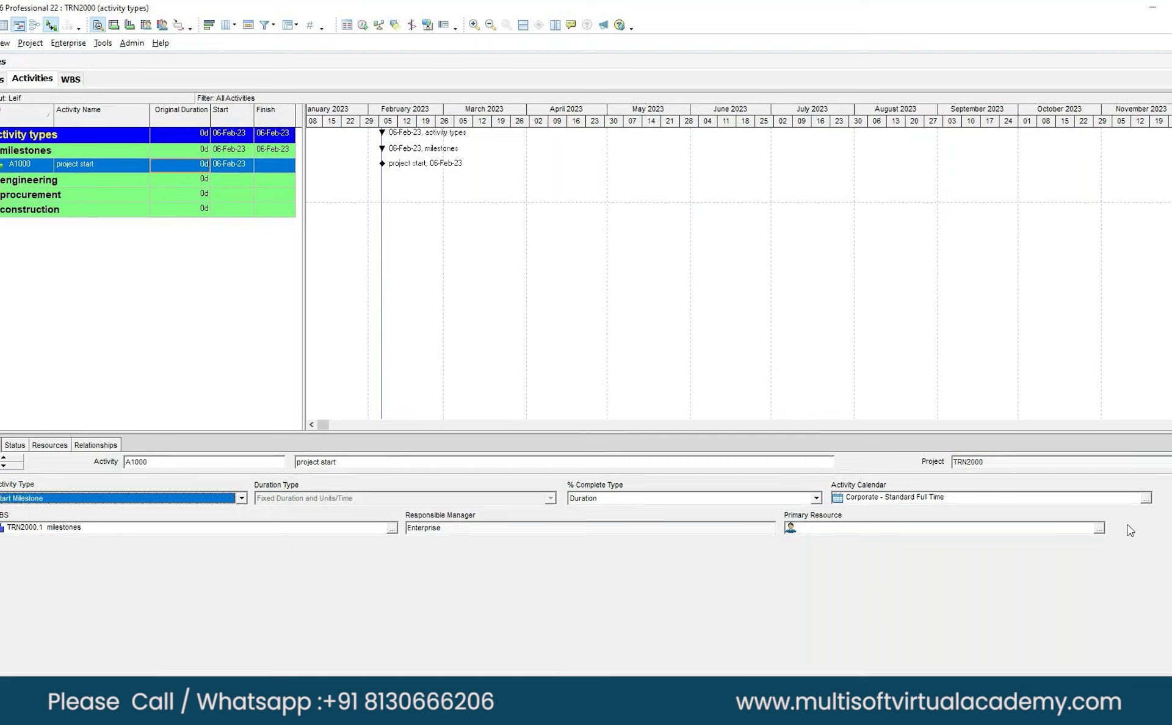
left_click(817, 498)
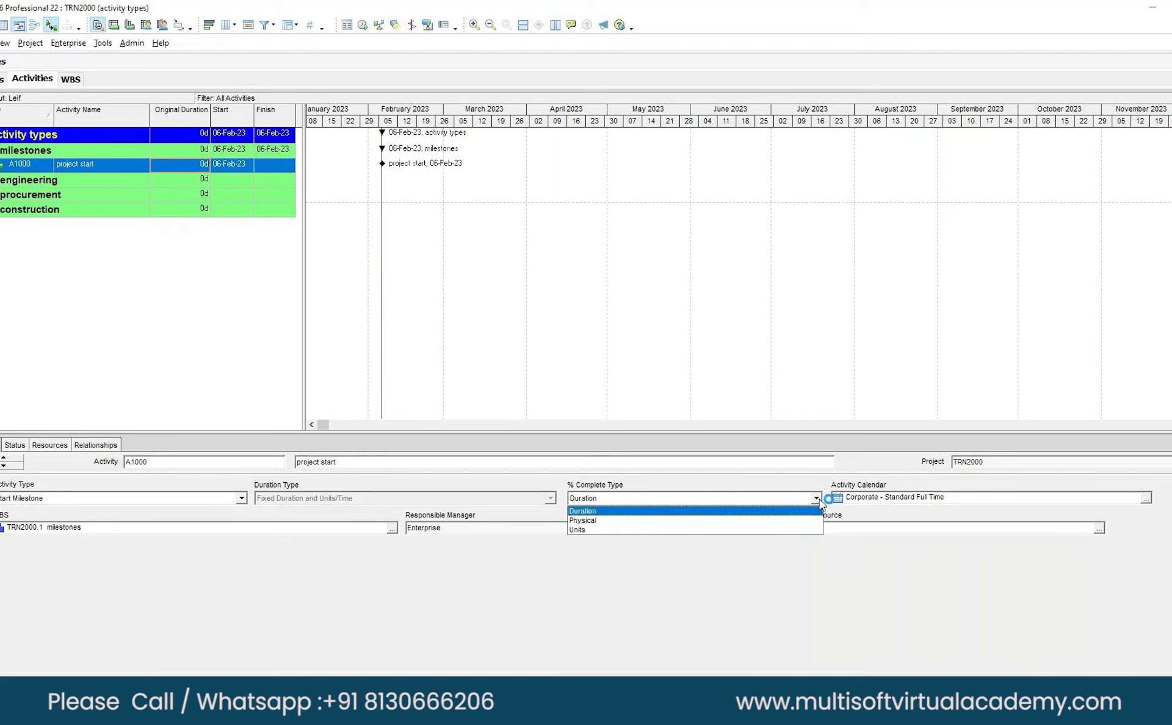
left_click(819, 500)
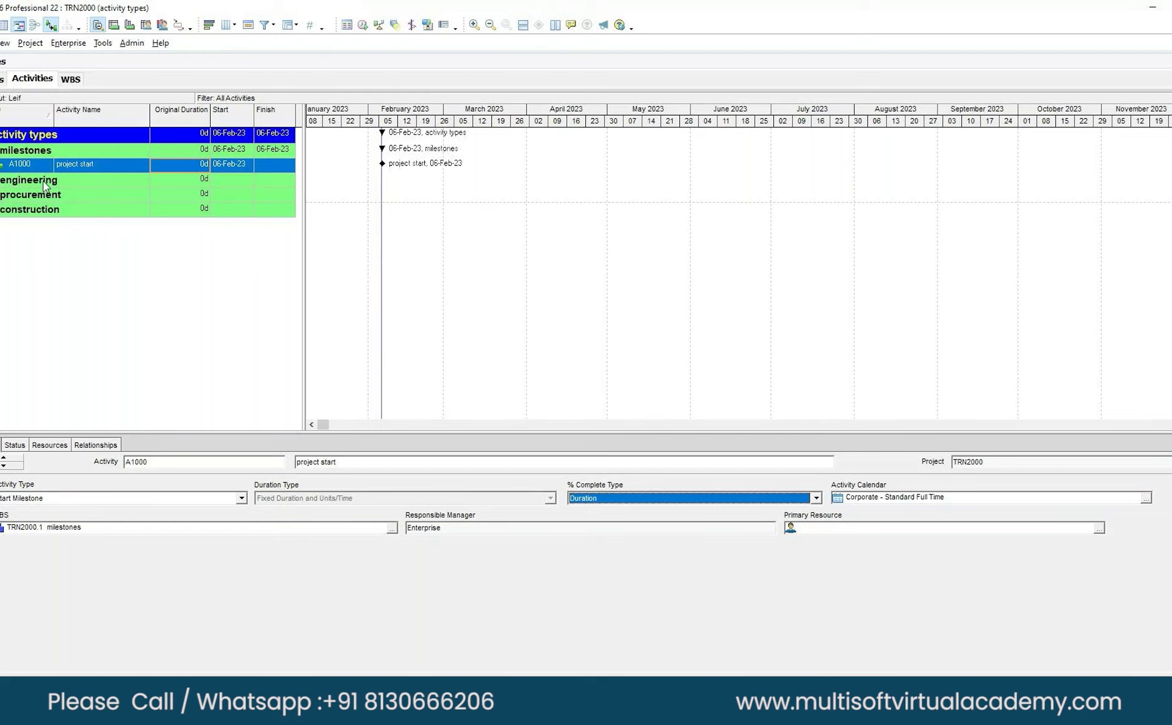
left_click(24, 153)
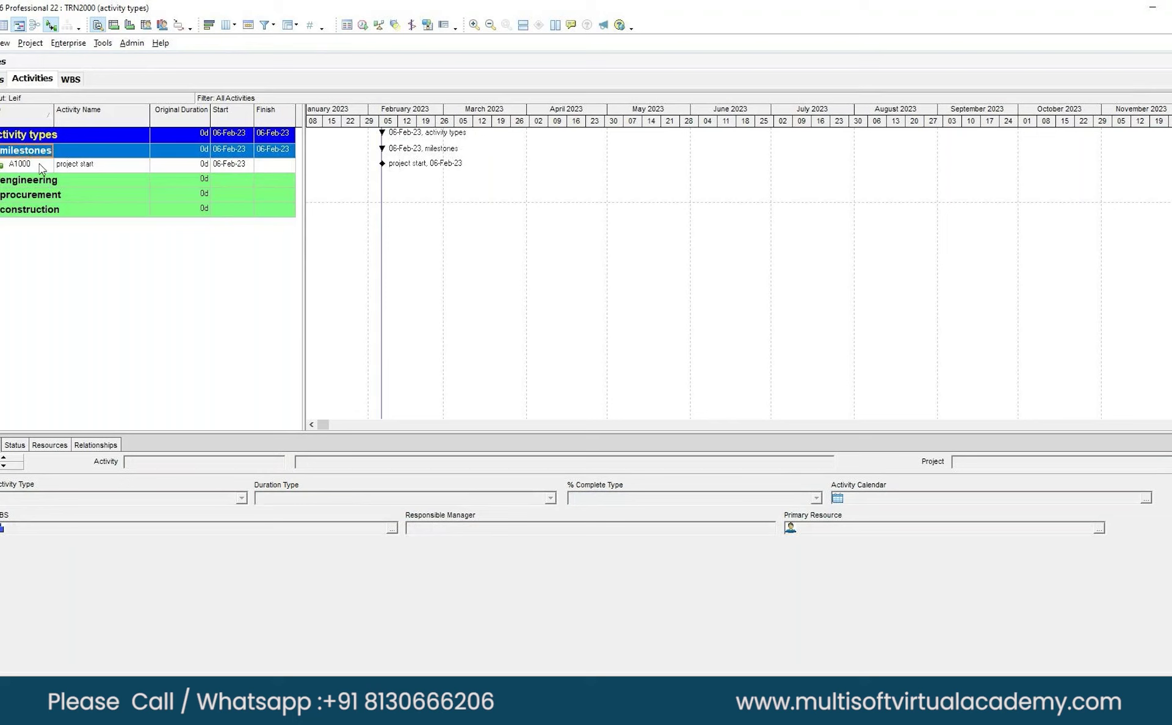
Add activity A1010 under milestones and name it 'project finish'.
left_click(39, 163)
right_click(39, 164)
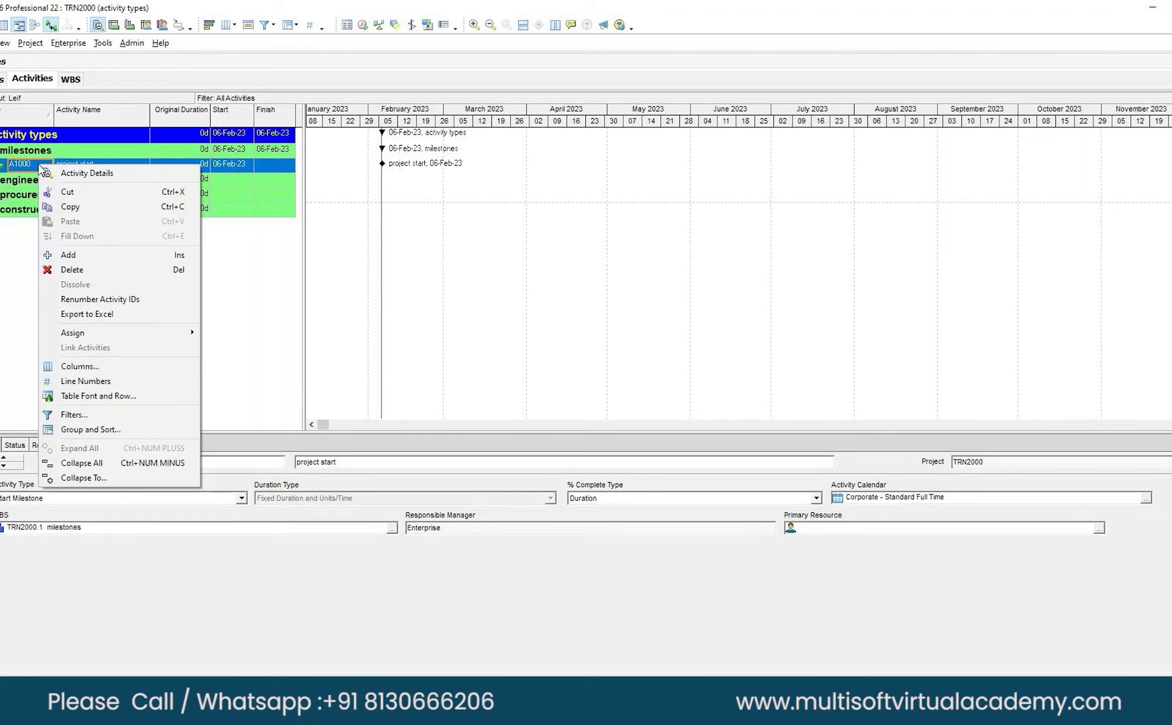
left_click(76, 262)
left_click(104, 181)
left_click_drag(104, 180, 33, 175)
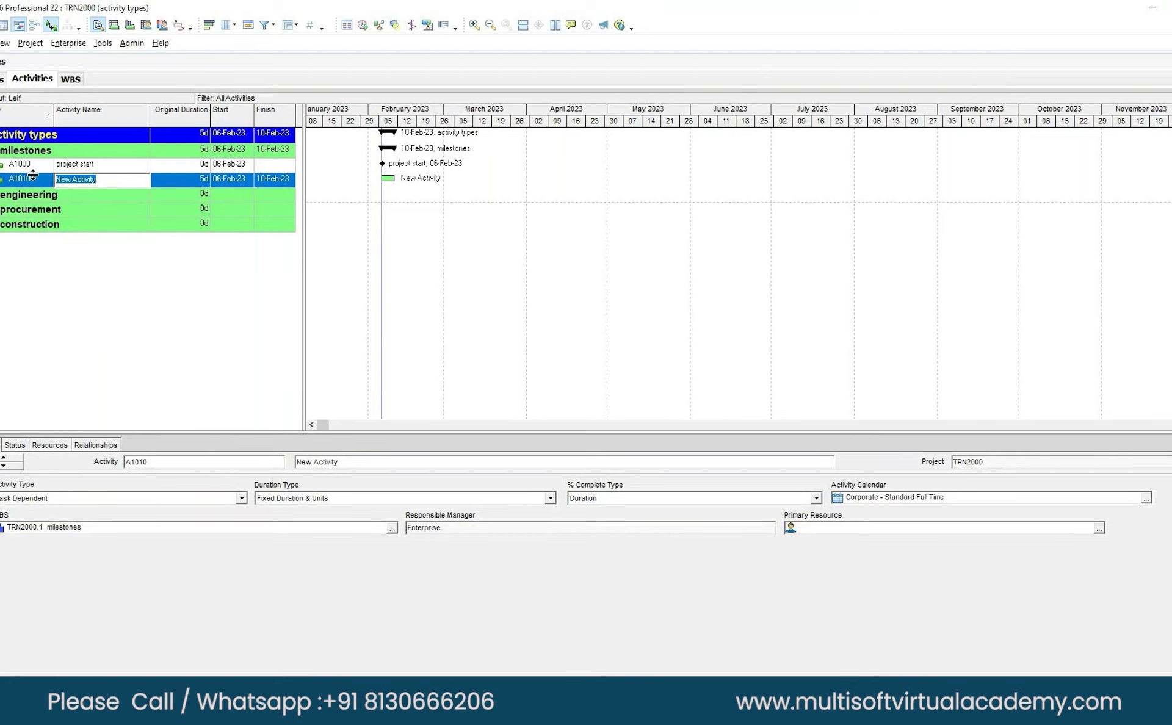
type("project finish")
key("Return")
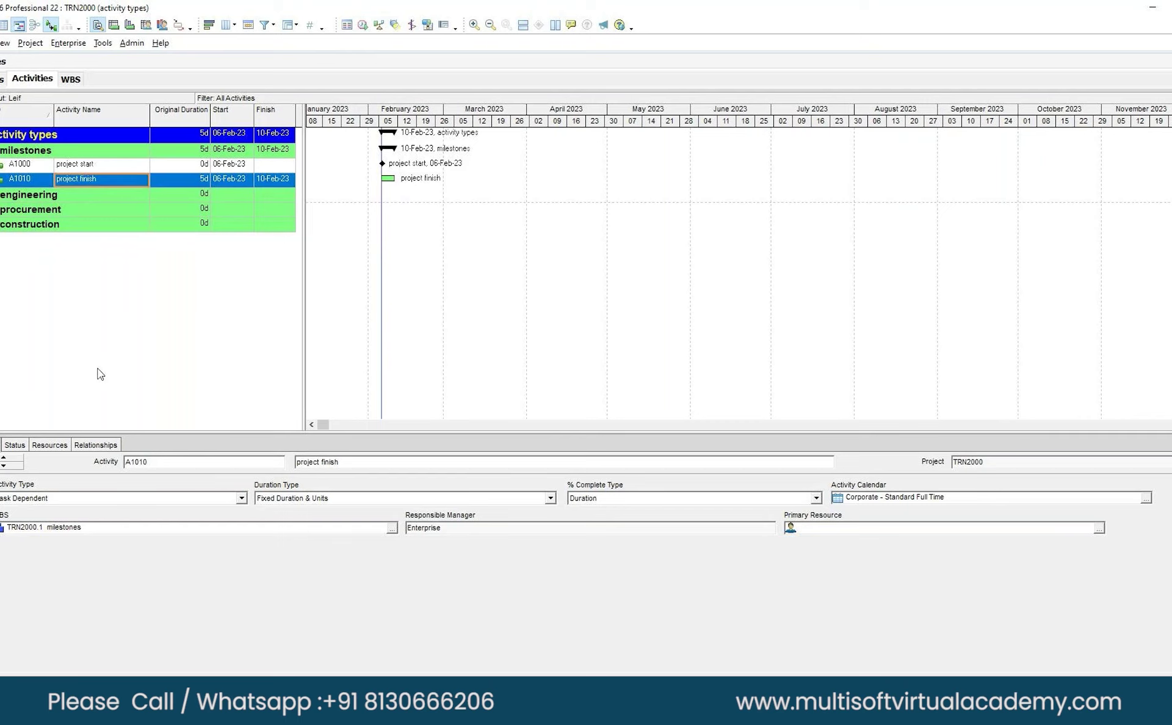
Set A1010's Activity Type to Finish Milestone.
left_click(241, 499)
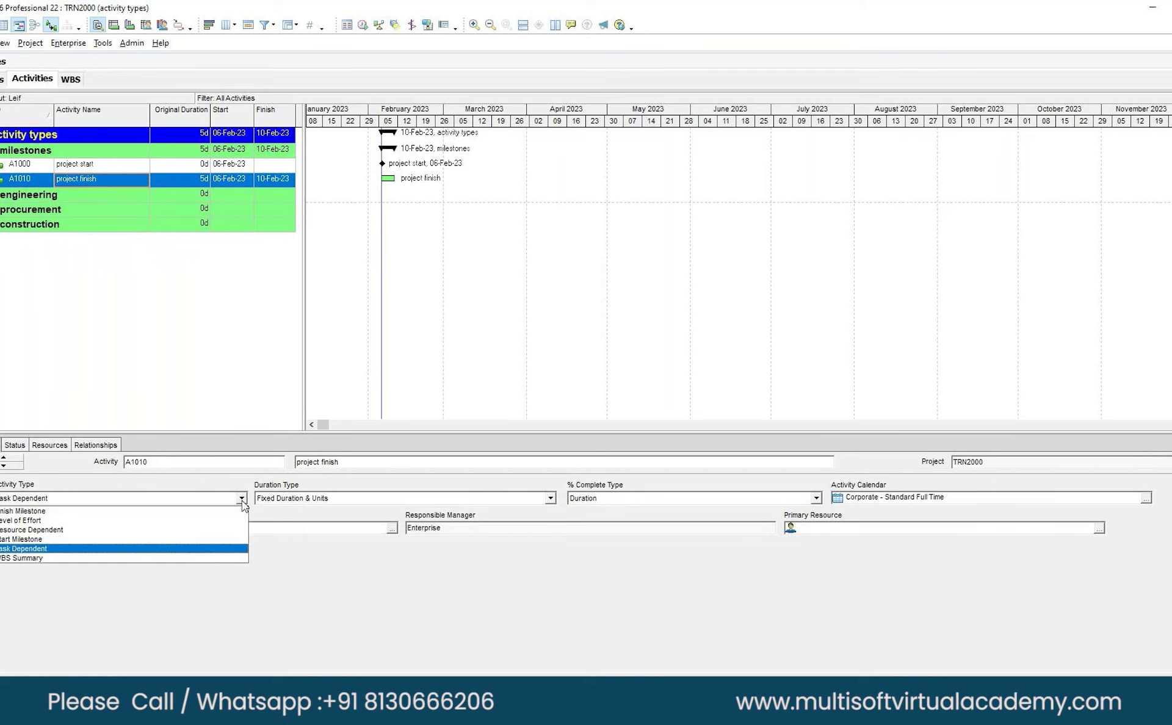
left_click(23, 516)
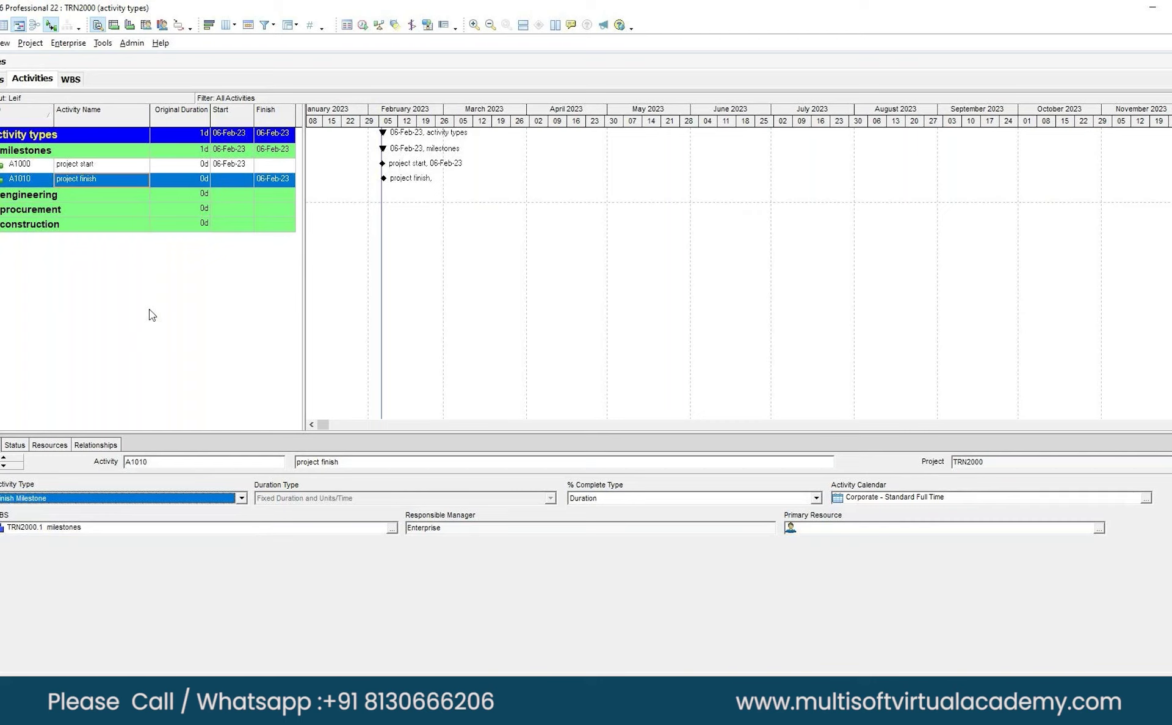
left_click(78, 316)
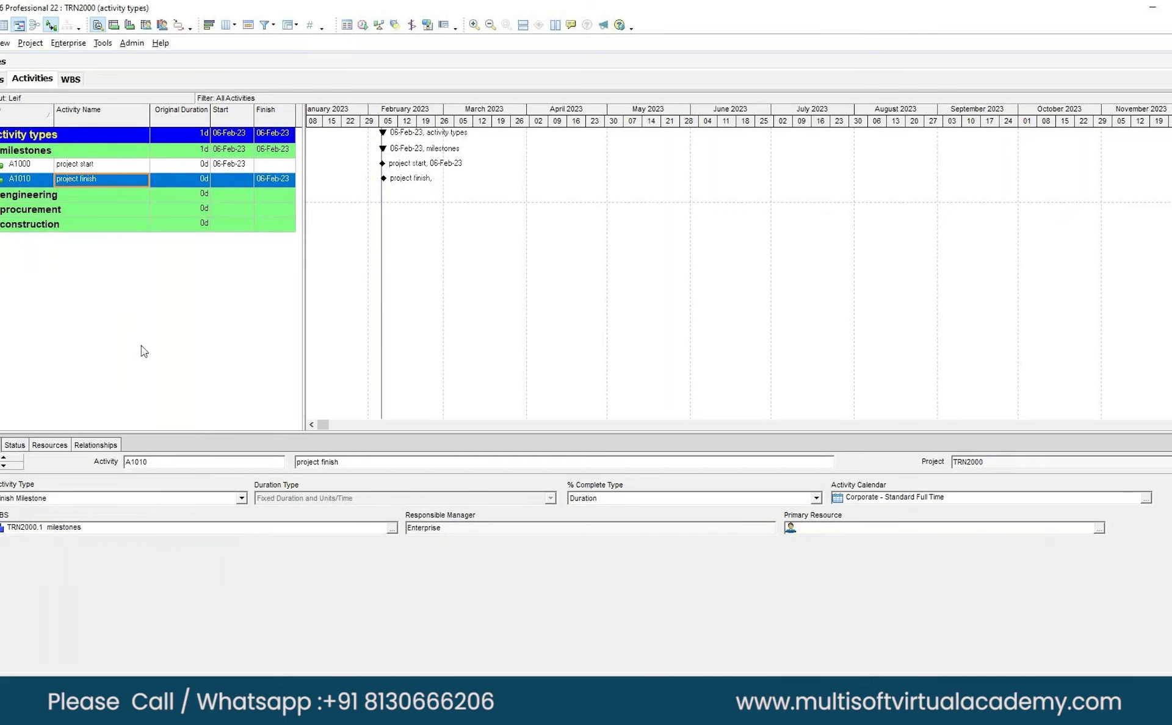
Add activity A1020 'engineering' with a 10-day duration under the engineering WBS.
key("Down")
key("Insert")
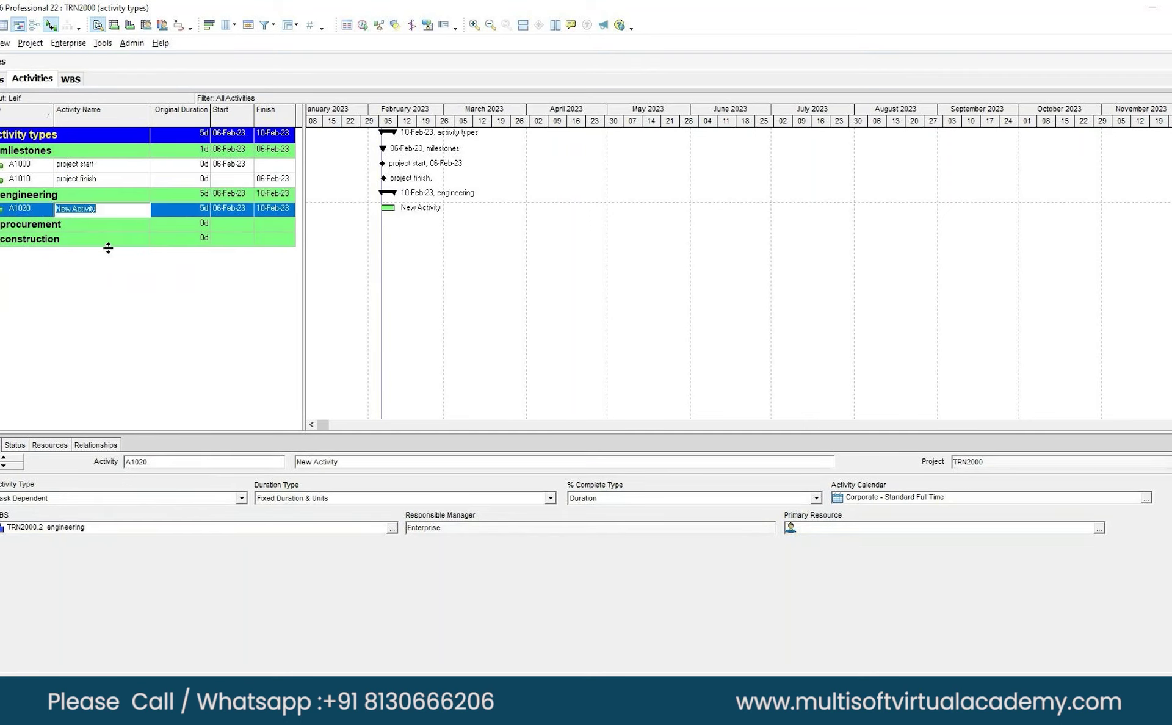
type("engineering")
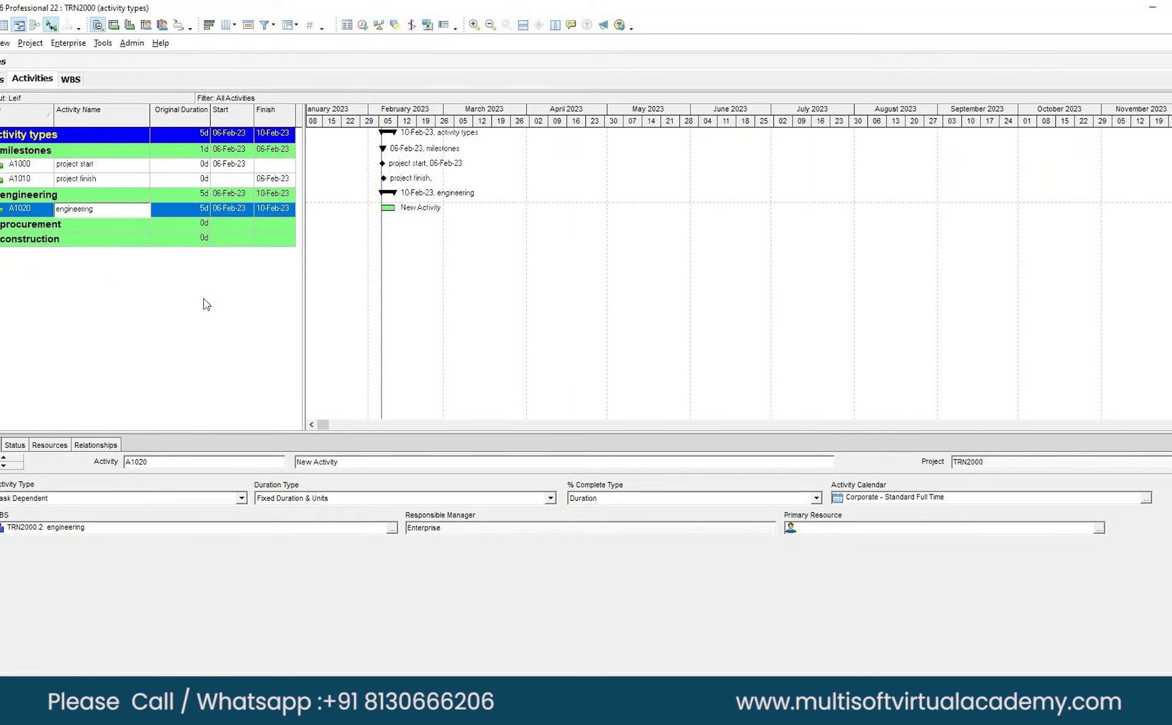
key("Tab")
type("10")
key("Return")
Add activity A1030 'procurement' with a 20-day duration under the procurement WBS.
key("Down")
key("Insert")
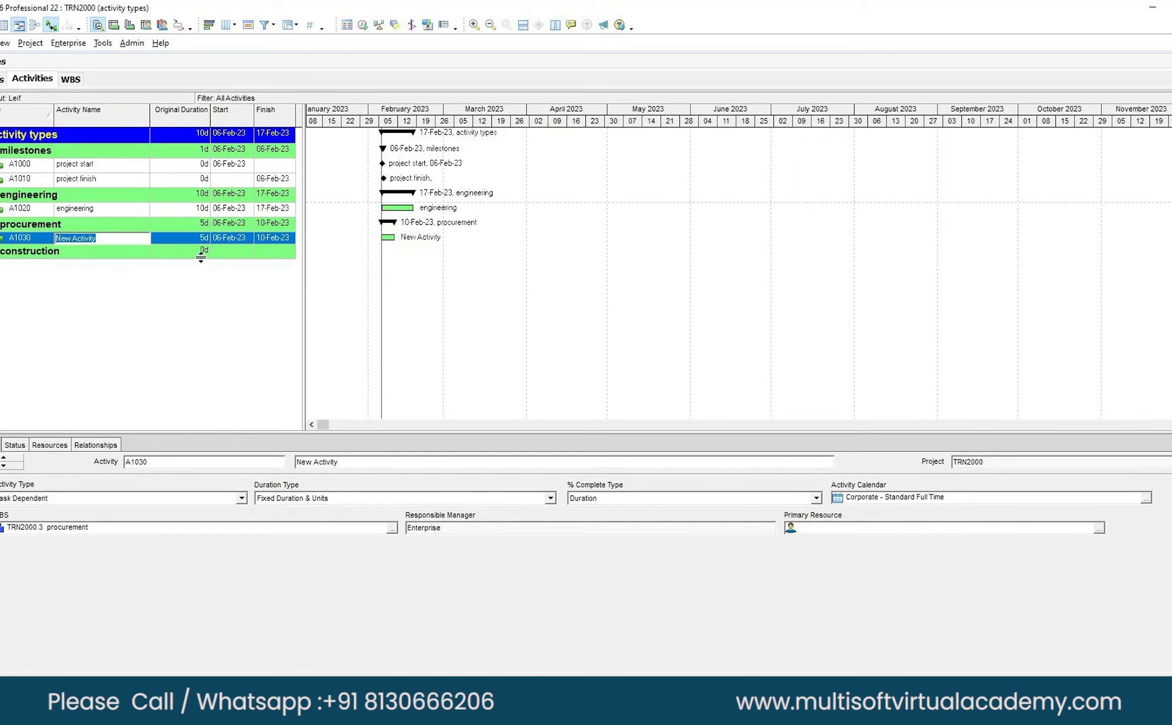
type("procurement")
key("Tab")
type("20")
key("Return")
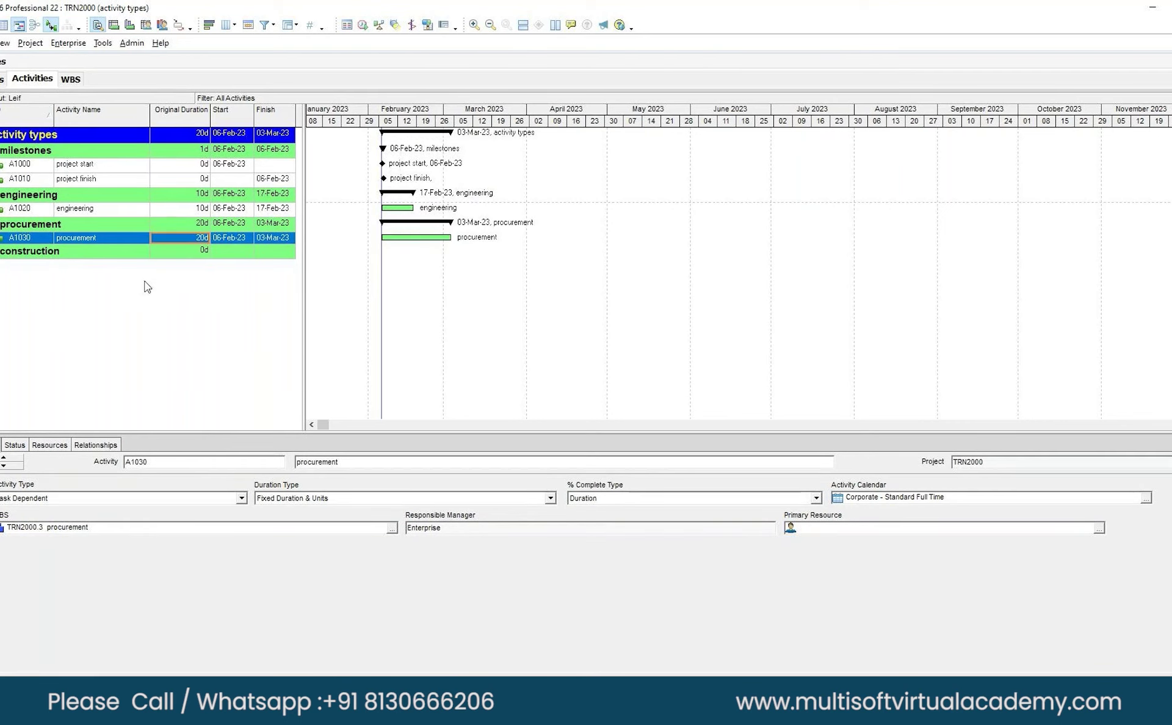
key("Down")
Add activity A1040 'construction' with a 30-day duration under the construction WBS.
key("Insert")
type("construction")
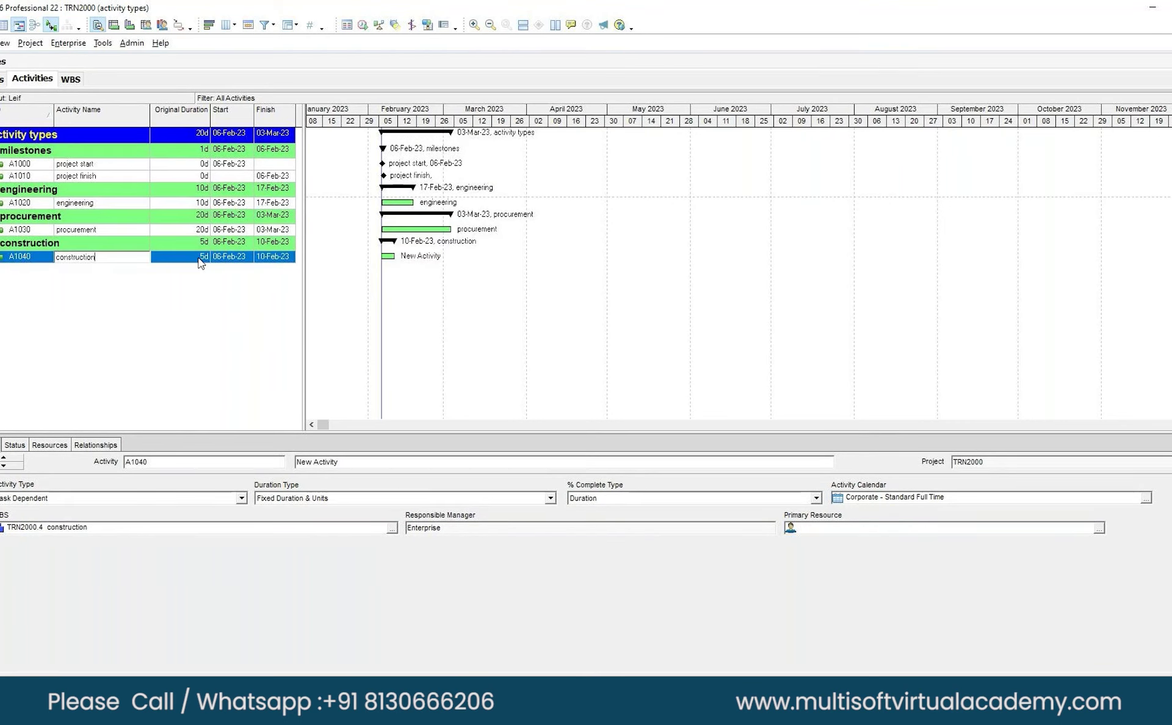
key("Tab")
type("30")
key("Return")
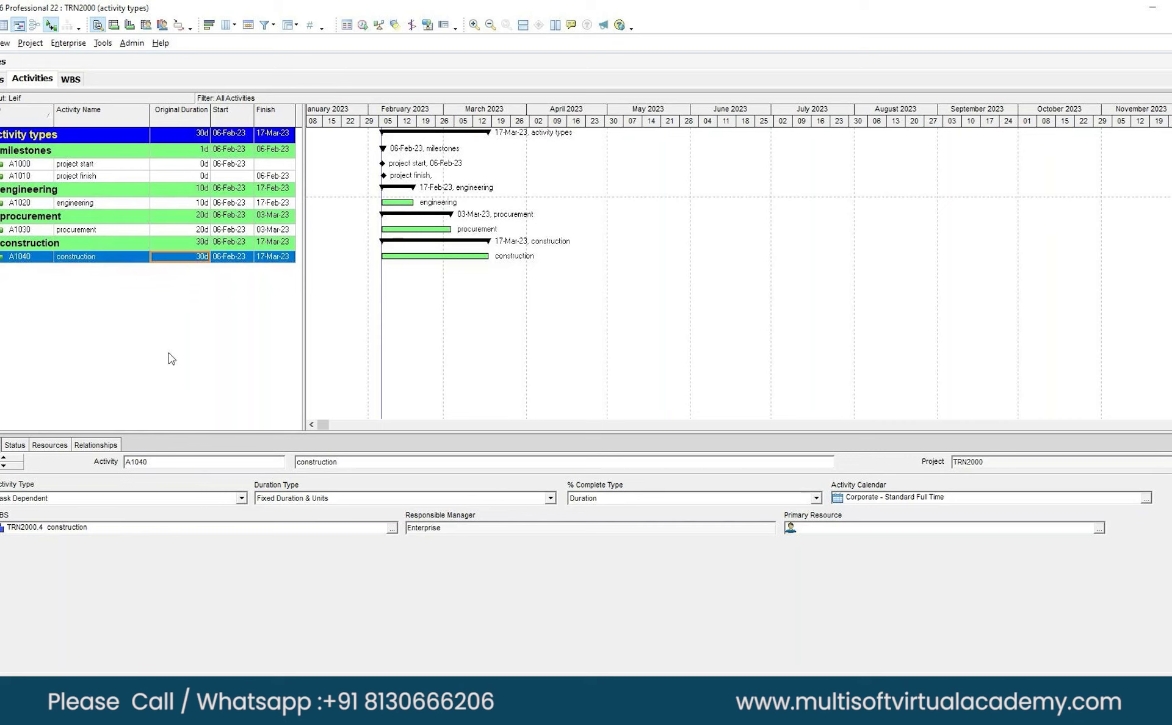
Link engineering A1020, procurement A1030 and construction A1040 in sequence with Link Activities.
left_click(50, 204)
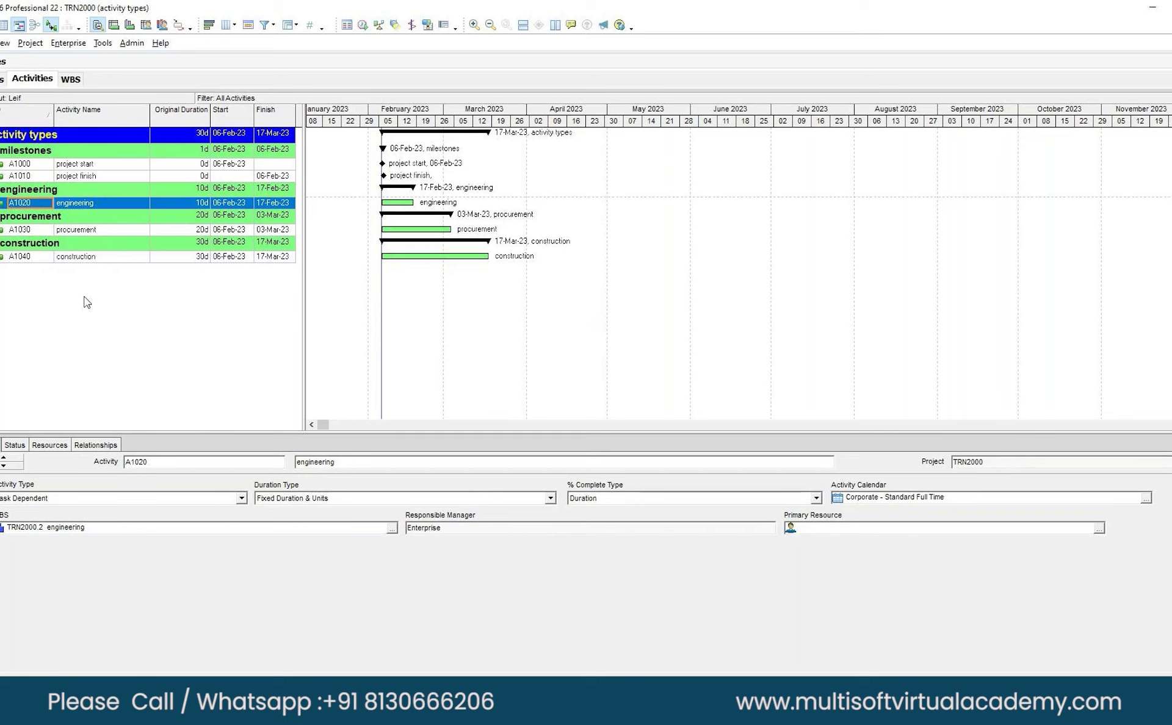
left_click(78, 232, "ctrl")
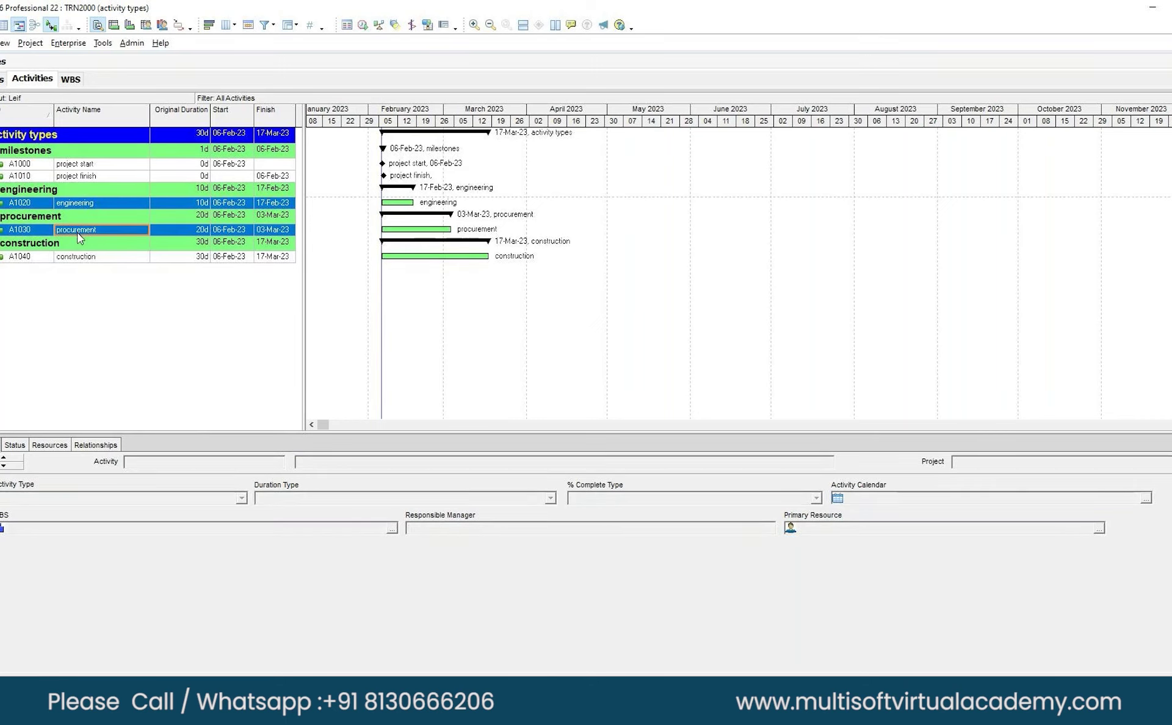
left_click(86, 257, "ctrl")
right_click(89, 263)
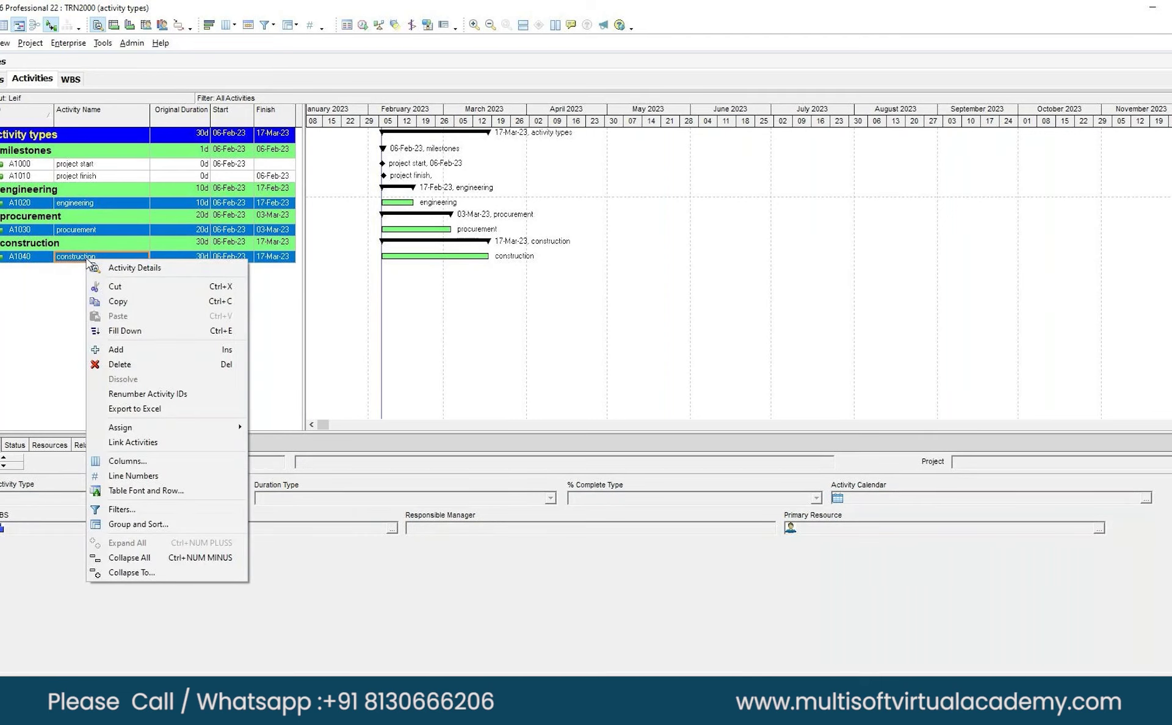
left_click(124, 442)
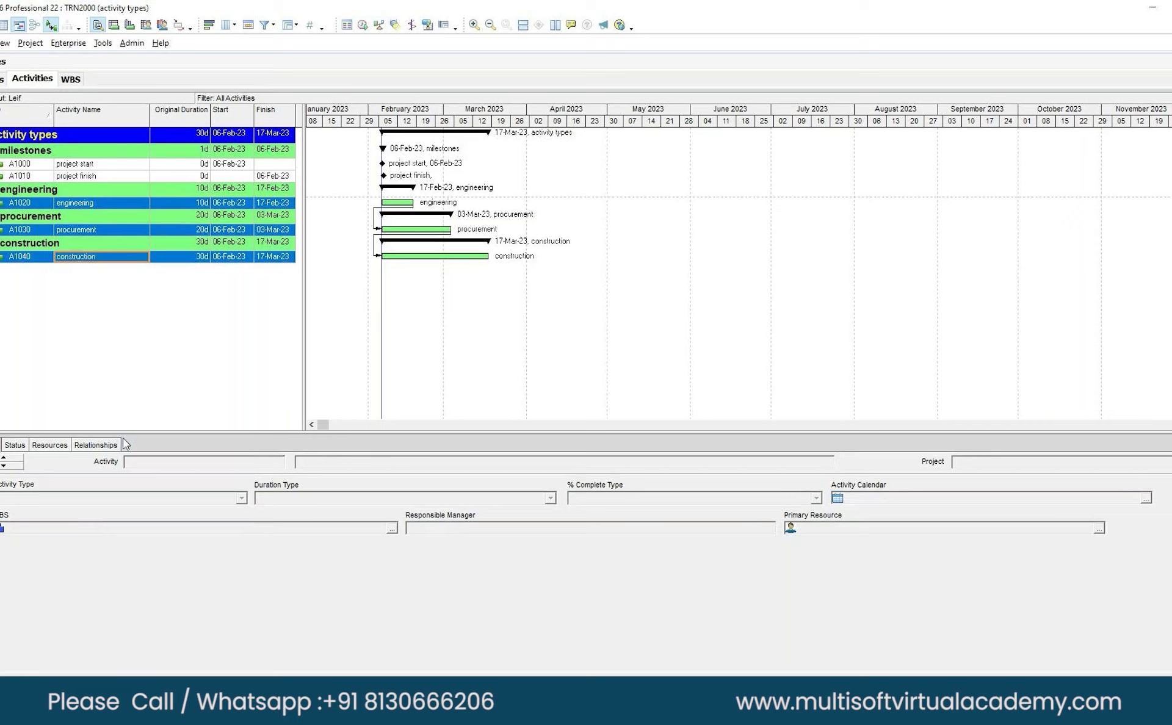